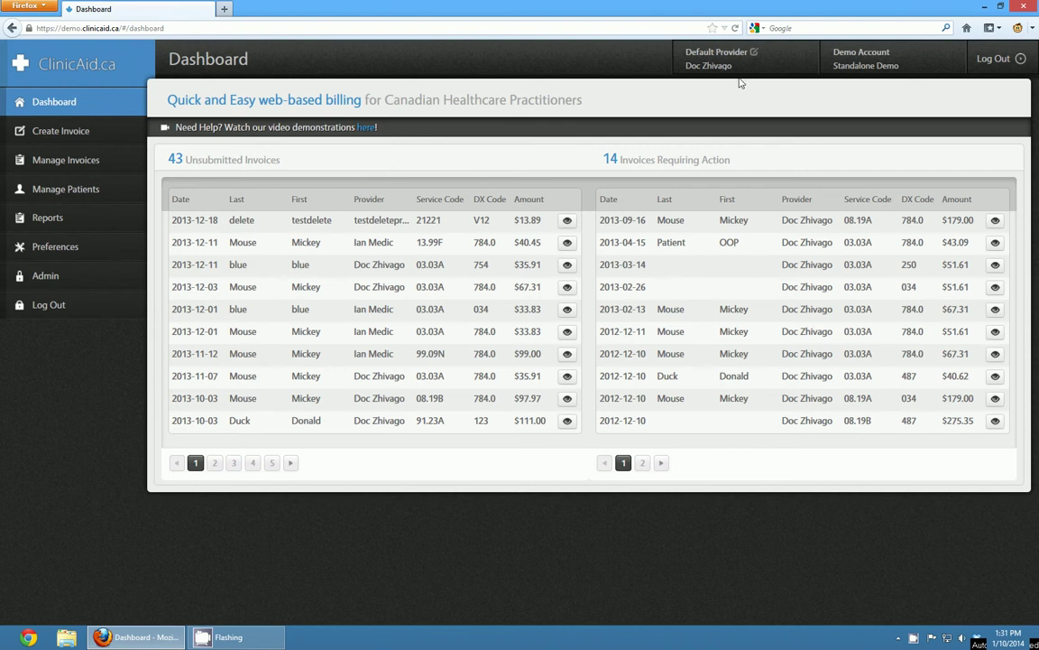
Remove the default provider, then choose the same provider again and save it as the default
{"action": "left_click", "coordinate": [754, 55]}
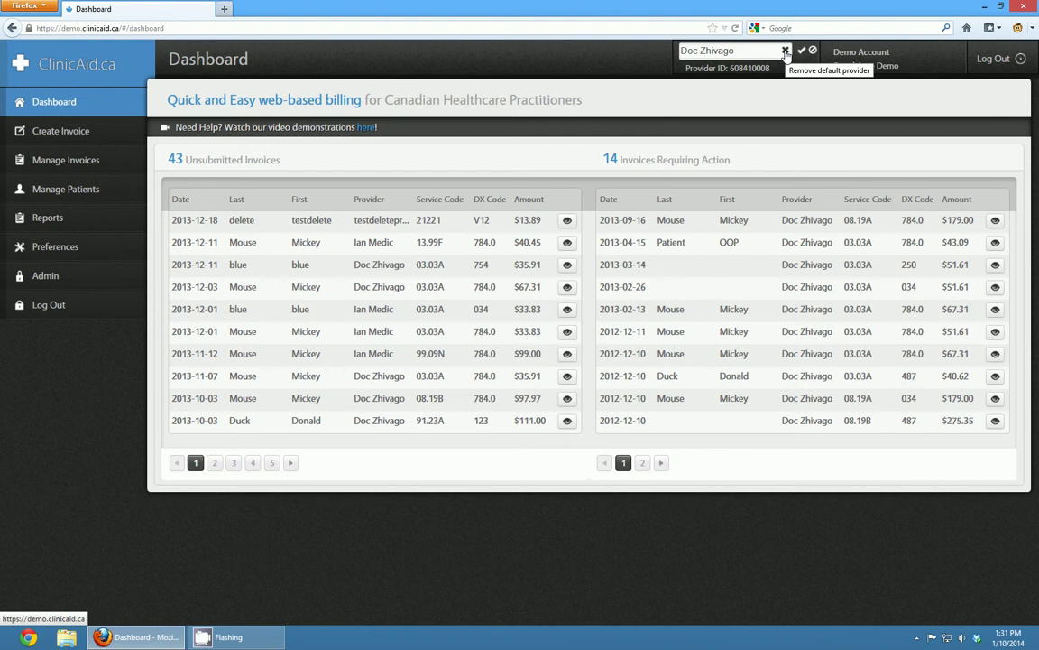
{"action": "left_click", "coordinate": [785, 50]}
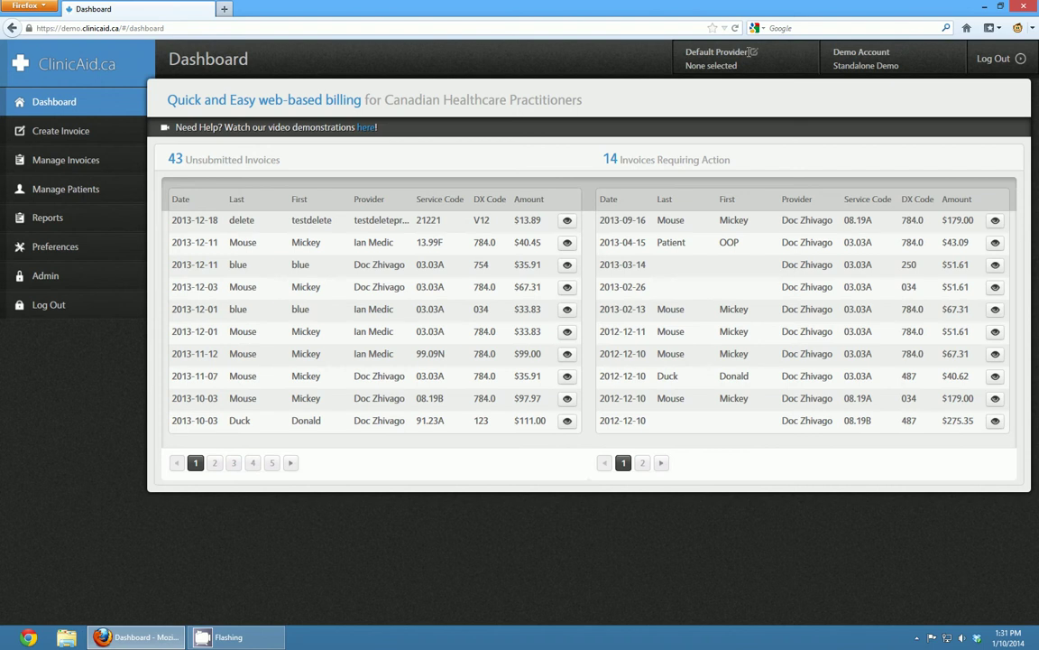
{"action": "left_click", "coordinate": [754, 56]}
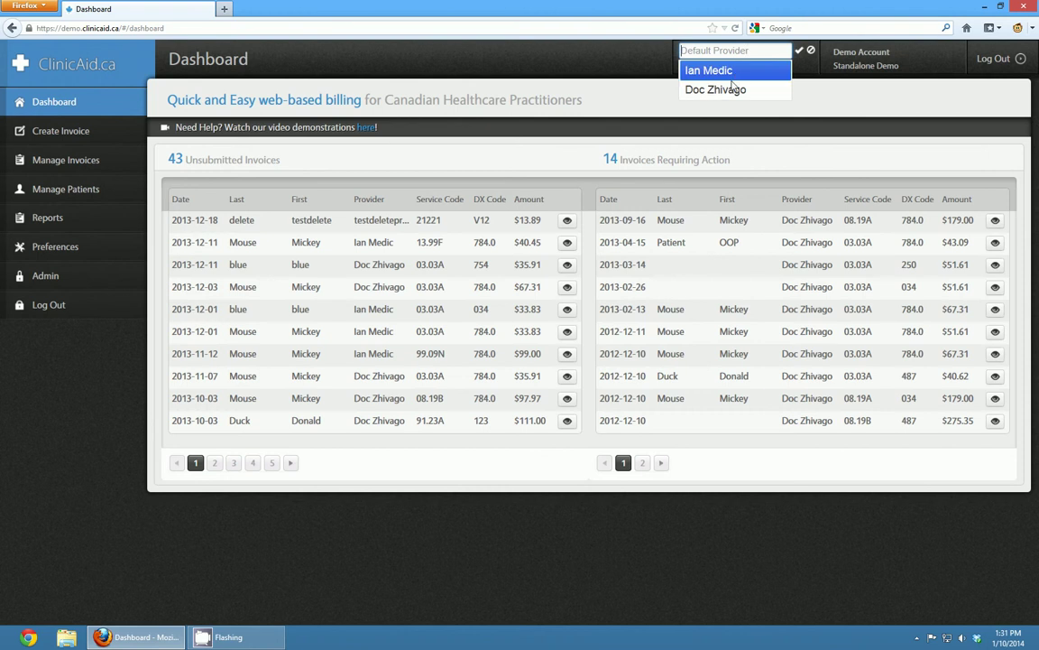
{"action": "left_click", "coordinate": [722, 89]}
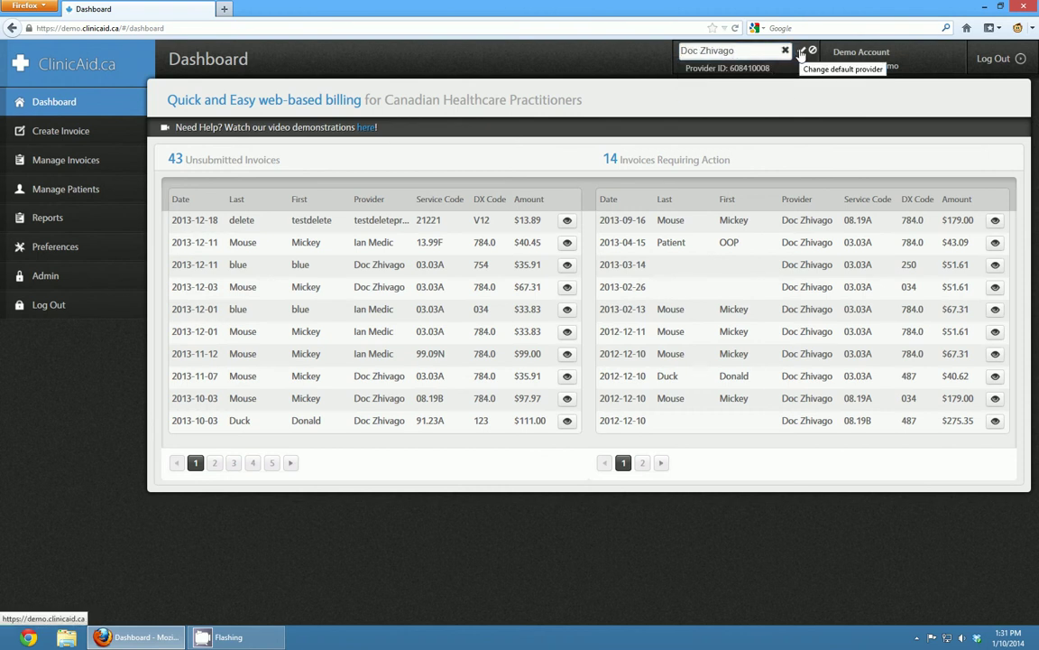
{"action": "left_click", "coordinate": [801, 53]}
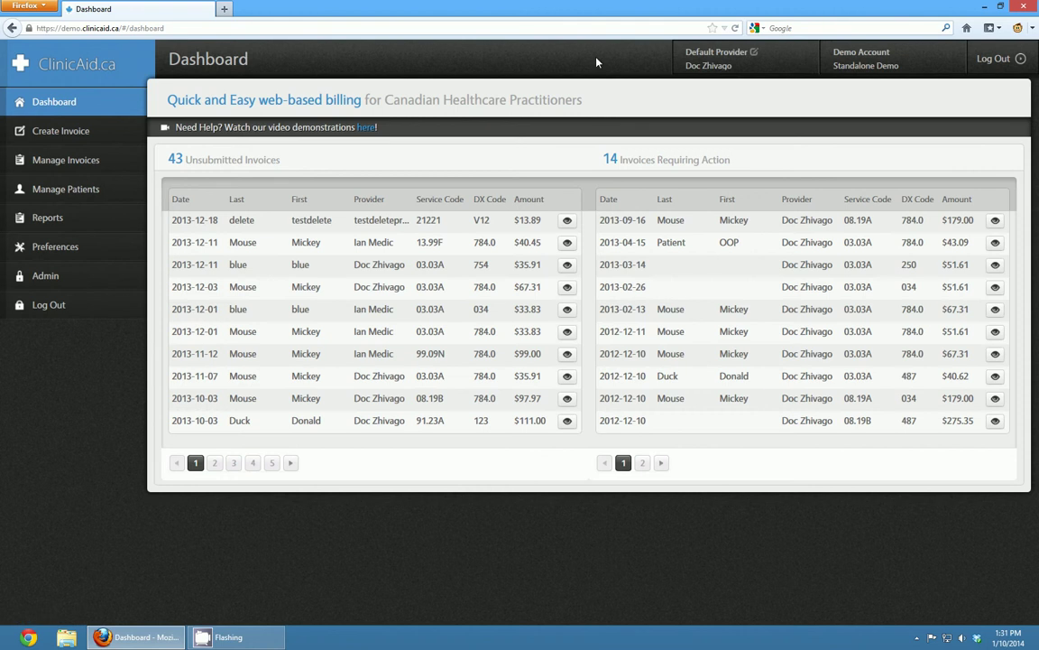
Open a new invoice for creation
{"action": "left_click", "coordinate": [78, 136]}
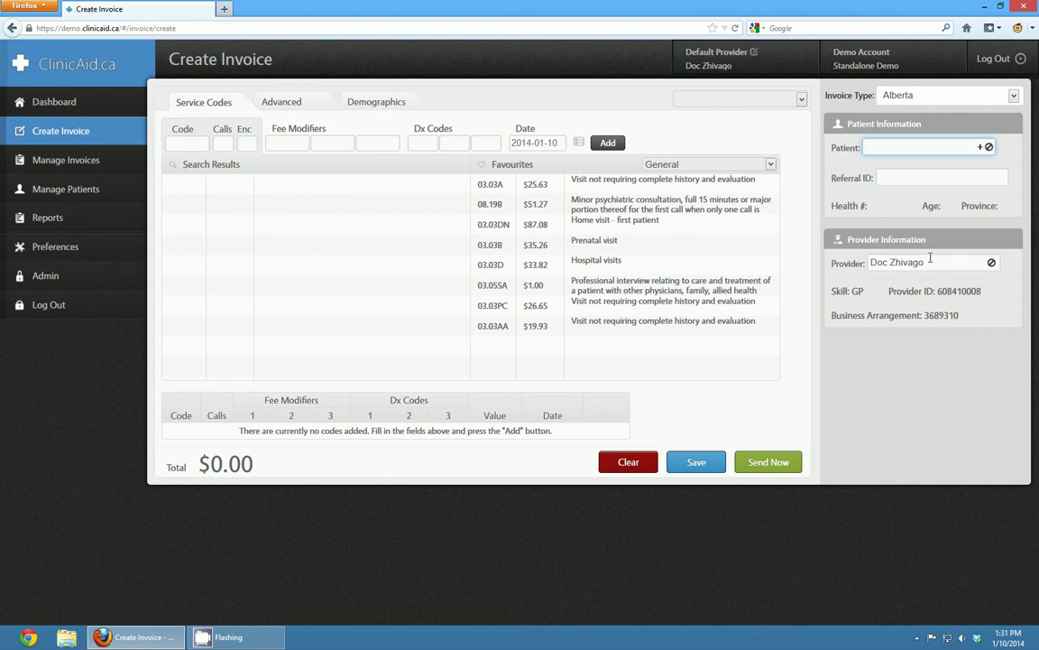
{"action": "left_click", "coordinate": [756, 54]}
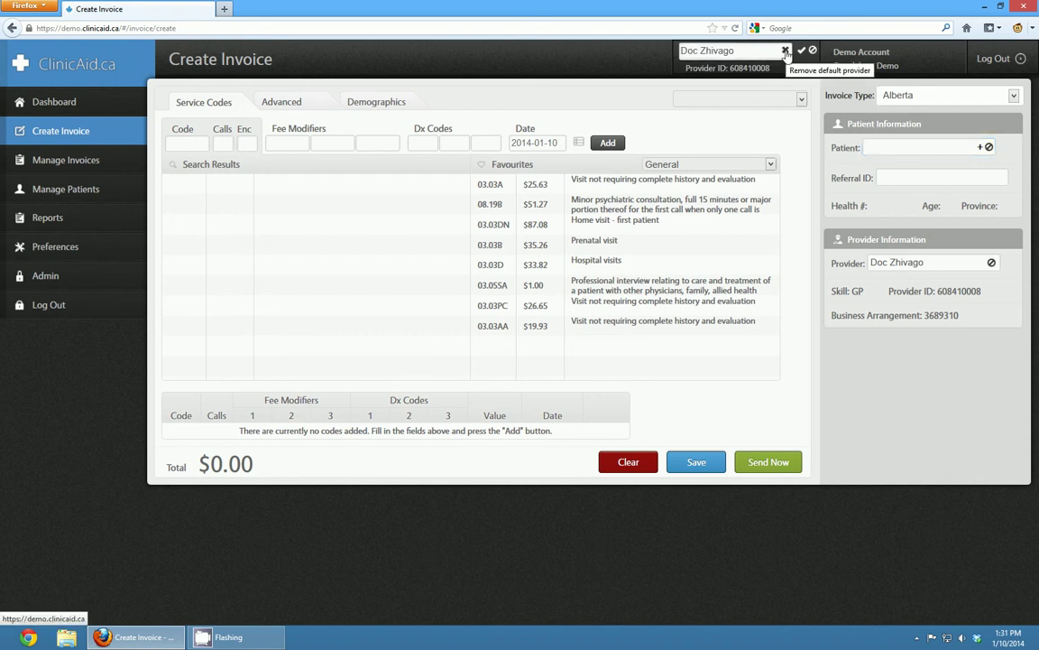
{"action": "left_click", "coordinate": [786, 51]}
{"action": "left_click", "coordinate": [739, 52]}
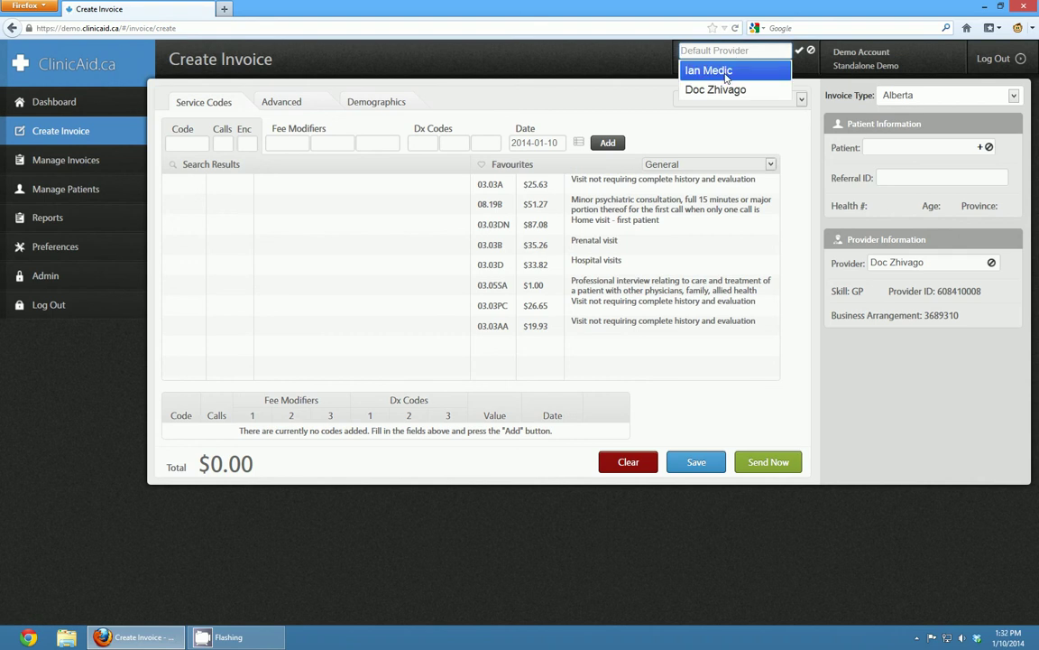
{"action": "left_click", "coordinate": [811, 52]}
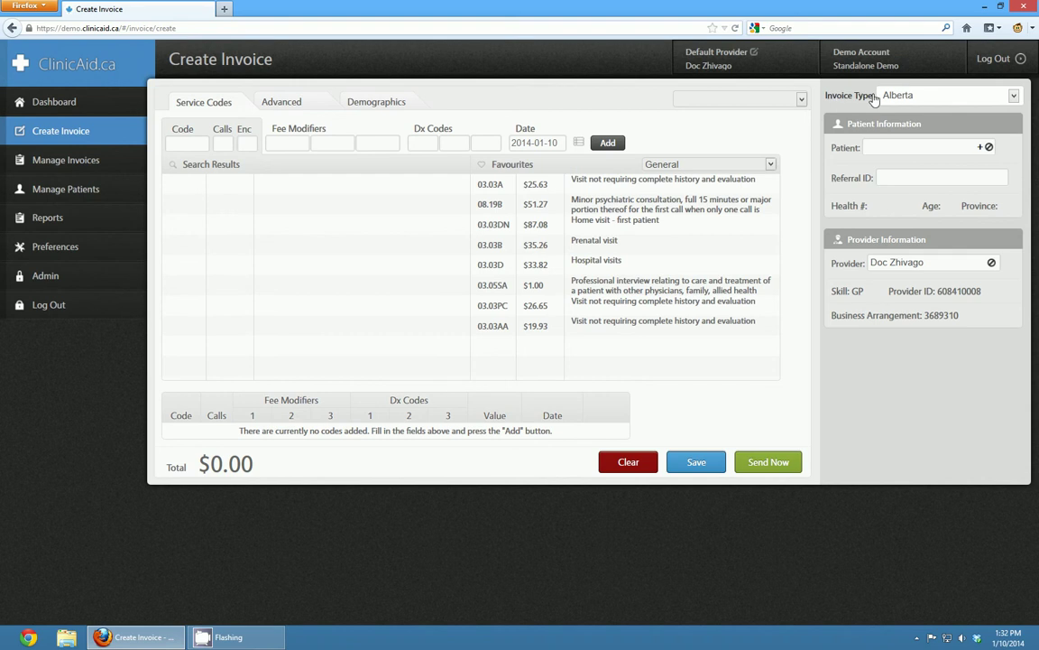
Set the invoice type to Private and select the patient by searching for their last name
{"action": "left_click", "coordinate": [921, 97]}
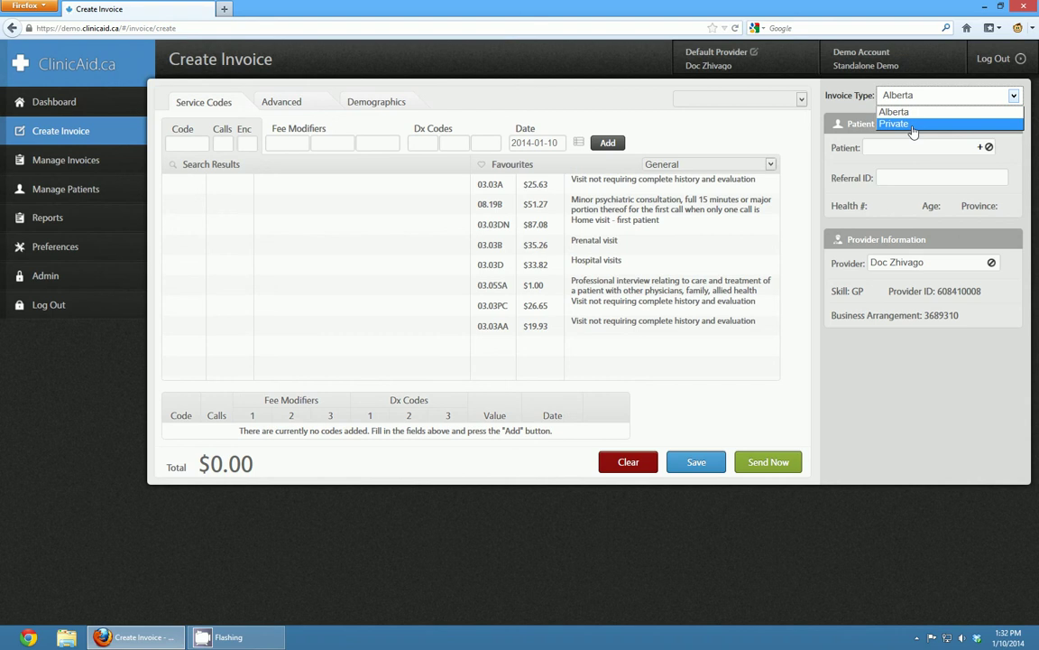
{"action": "left_click", "coordinate": [906, 124]}
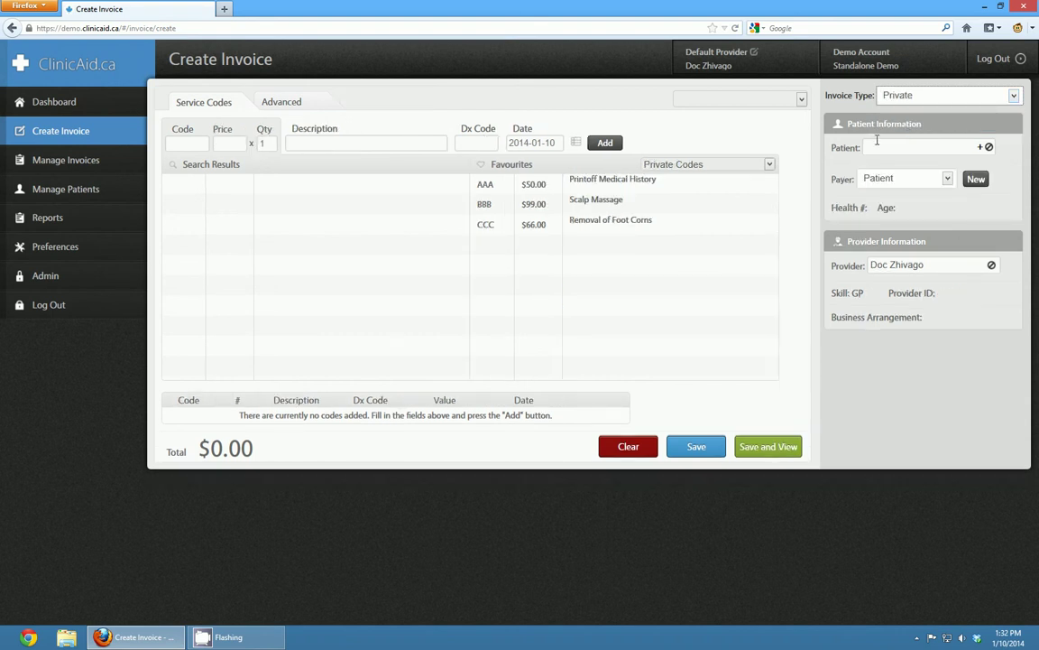
{"action": "left_click", "coordinate": [905, 147]}
{"action": "type", "text": "m"}
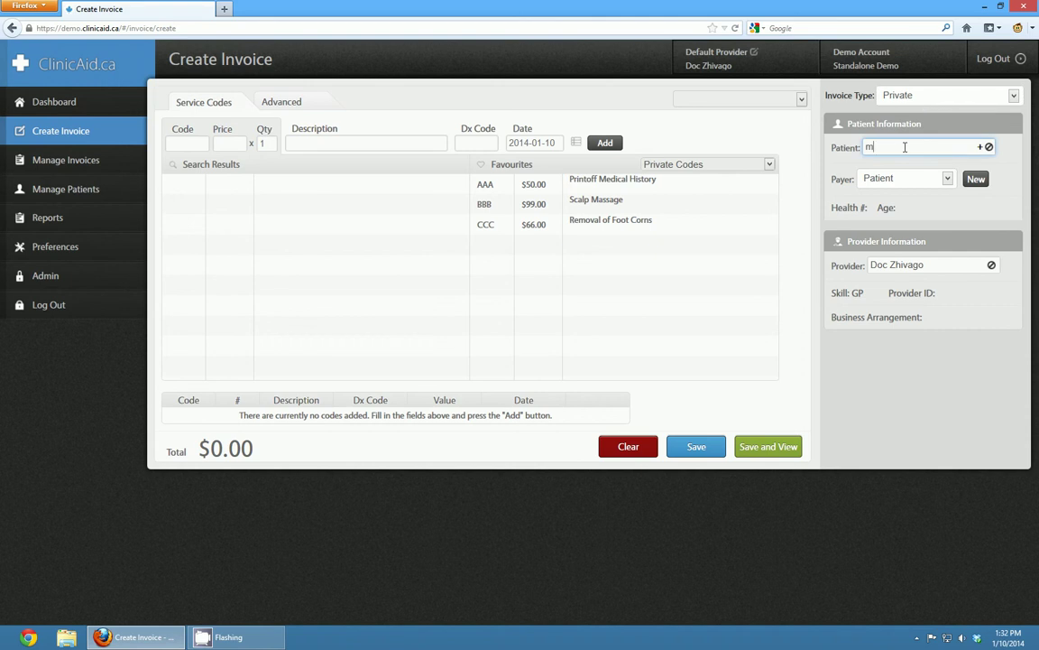
{"action": "type", "text": "ouse"}
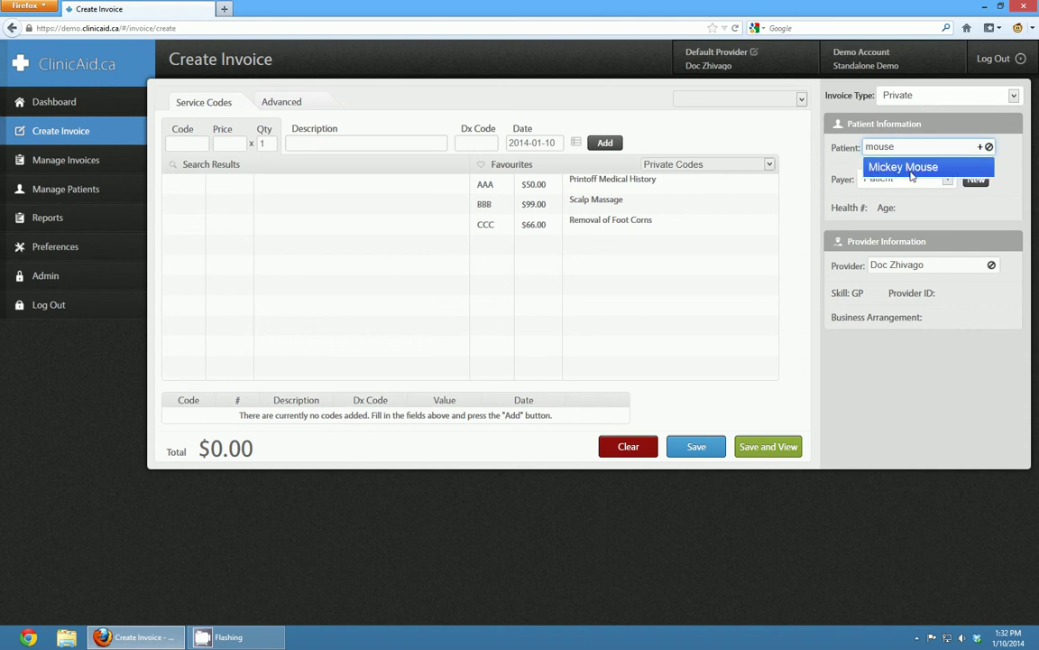
{"action": "left_click", "coordinate": [929, 166]}
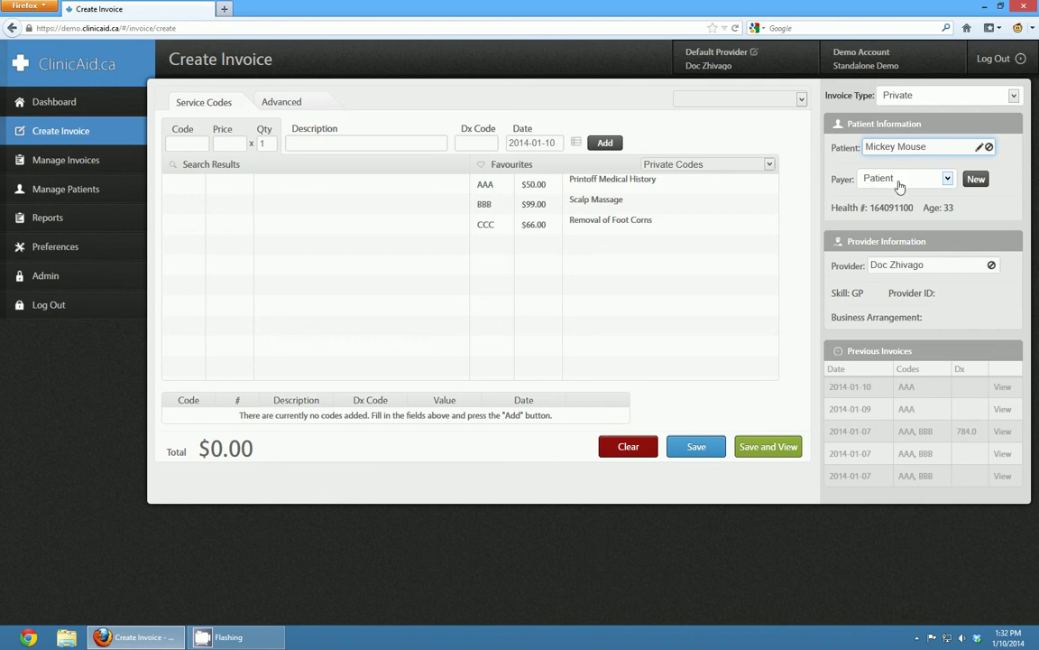
Switch the invoice's payer to Medical Instuance services Inc and return it to Patient
{"action": "left_click", "coordinate": [949, 183]}
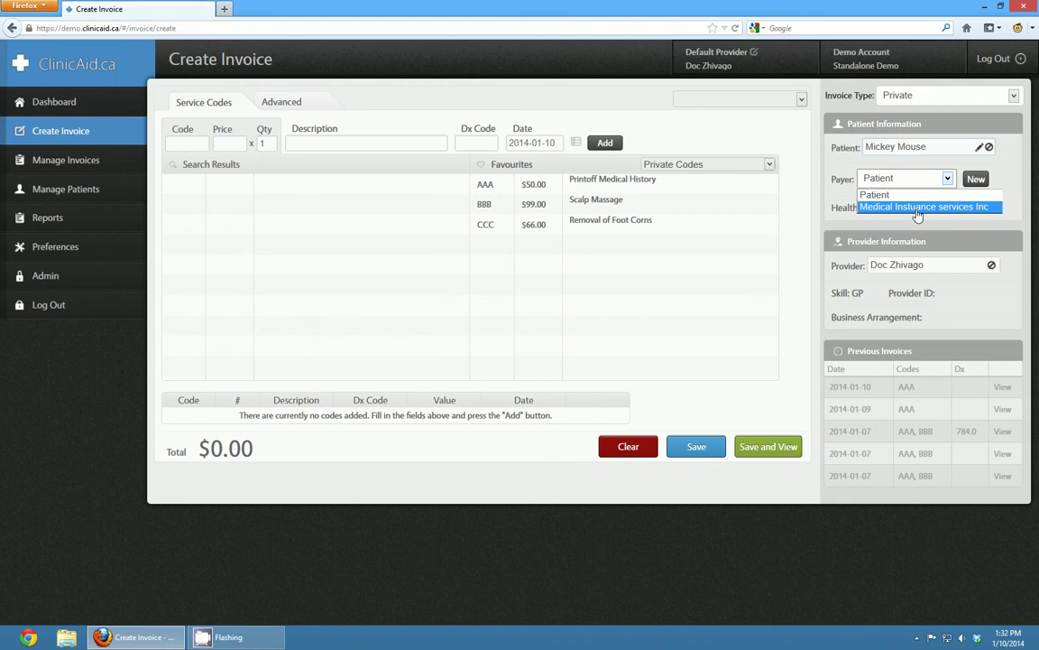
{"action": "left_click", "coordinate": [916, 209]}
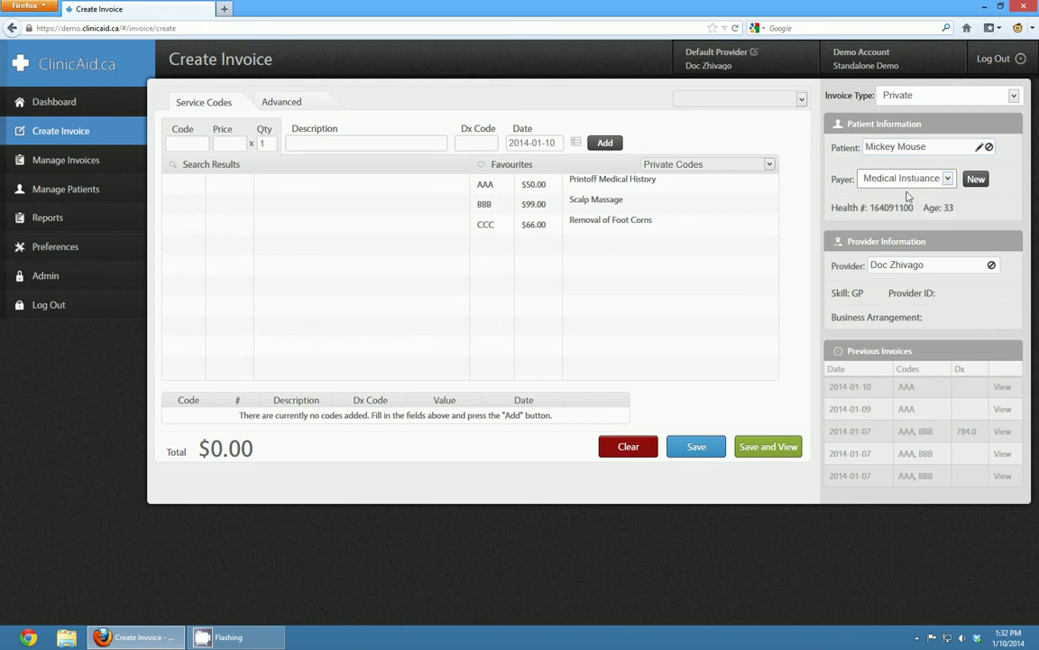
{"action": "left_click", "coordinate": [937, 183]}
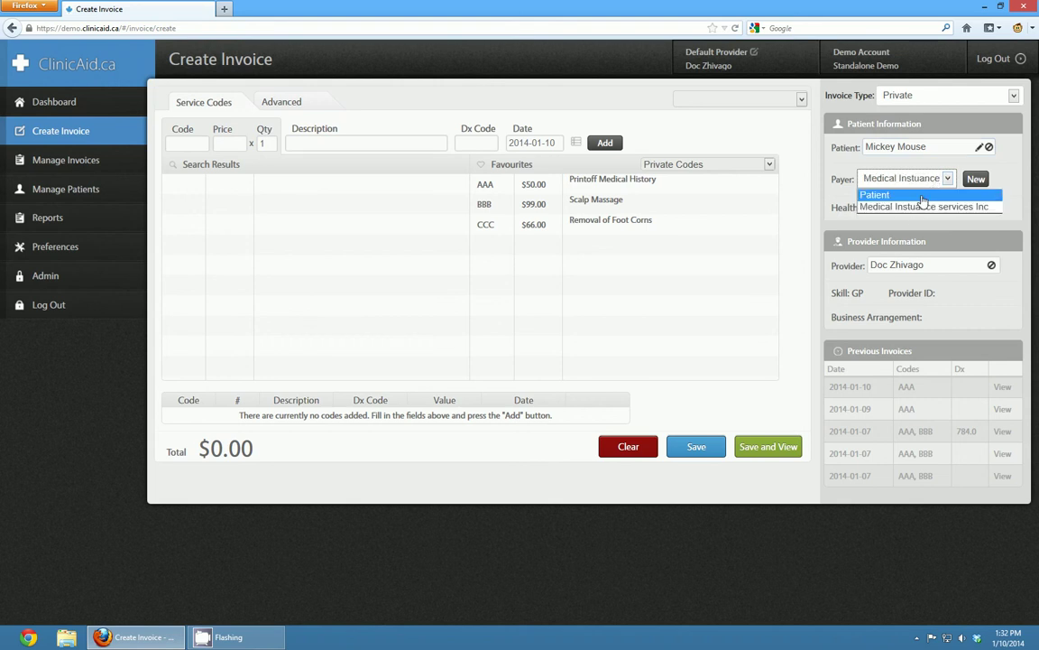
{"action": "left_click", "coordinate": [922, 196]}
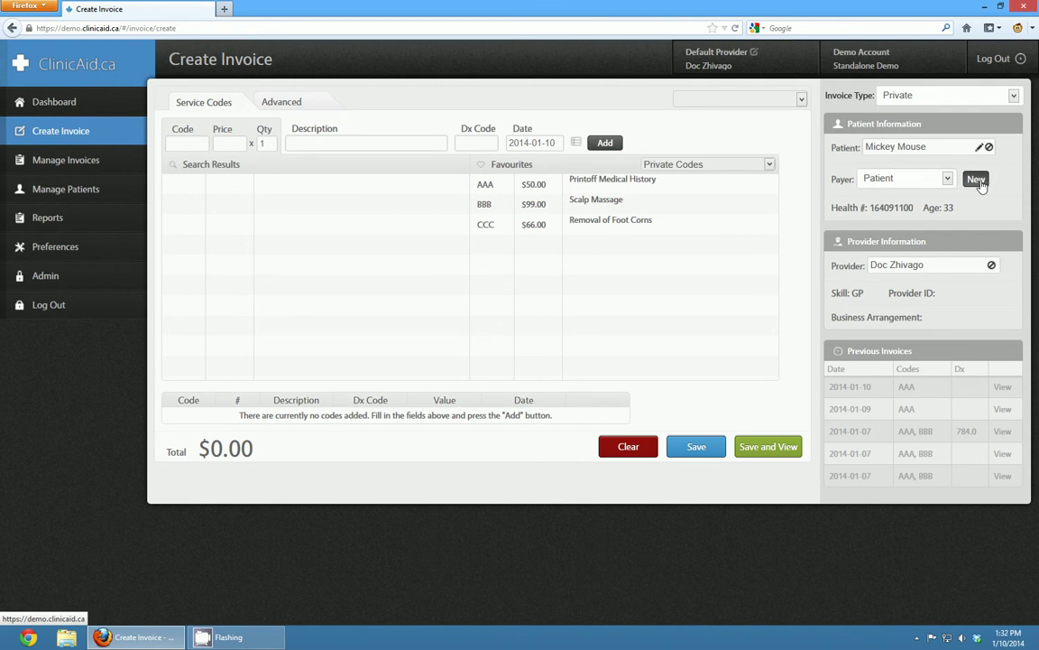
Review the address and contact fields of the new payer form and close it without creating a payer
{"action": "left_click", "coordinate": [977, 179]}
{"action": "scroll", "coordinate": [579, 211], "scroll_direction": "down", "scroll_amount": 1}
{"action": "scroll", "coordinate": [579, 211], "scroll_direction": "down", "scroll_amount": 2}
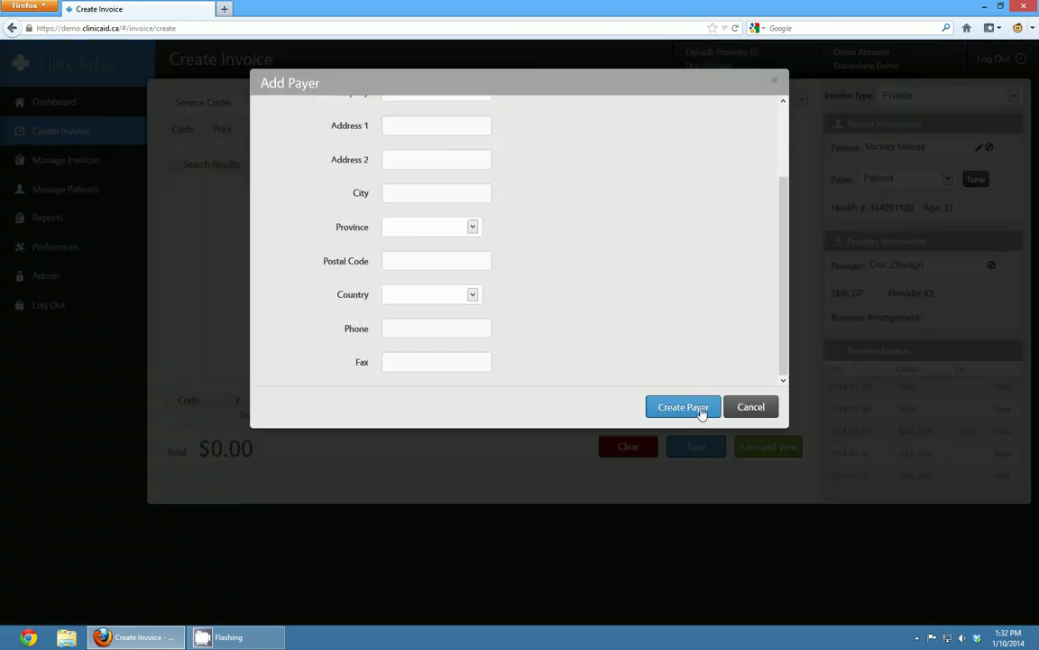
{"action": "left_click", "coordinate": [762, 414]}
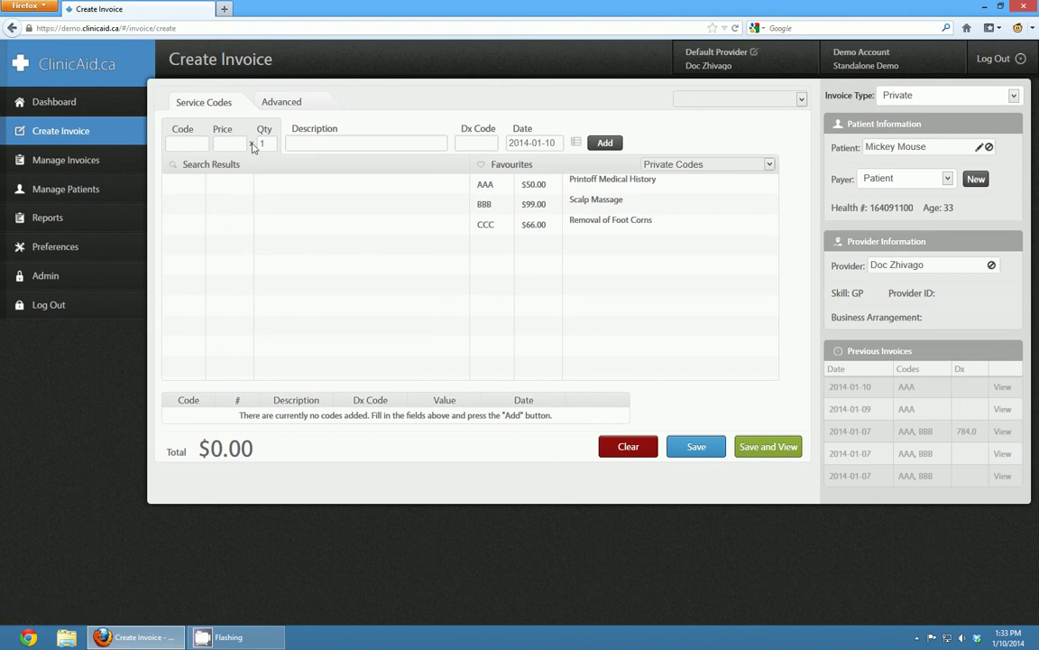
Add service code AAA (Printoff Medical History) to the invoice, then save and view the invoice
{"action": "left_click", "coordinate": [205, 144]}
{"action": "type", "text": "AAA"}
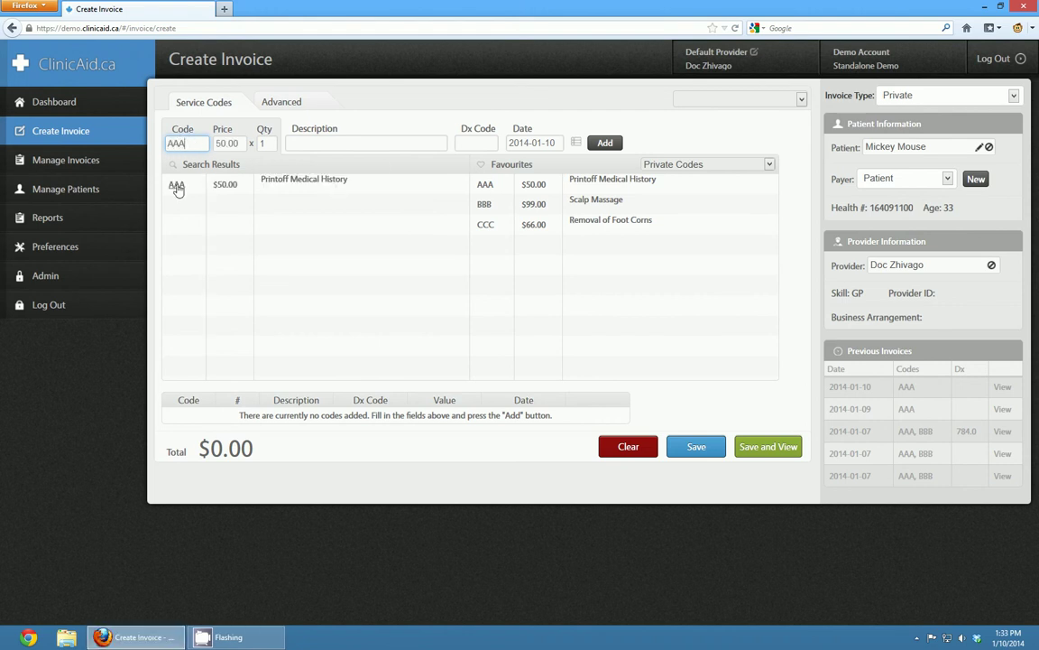
{"action": "left_click", "coordinate": [176, 185]}
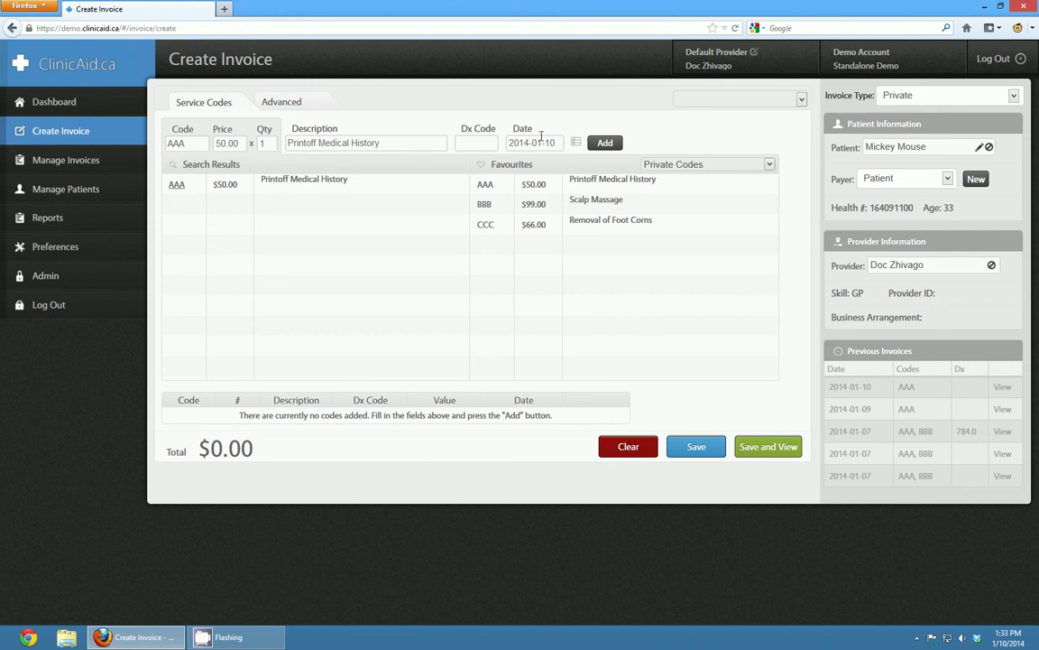
{"action": "left_click", "coordinate": [606, 144]}
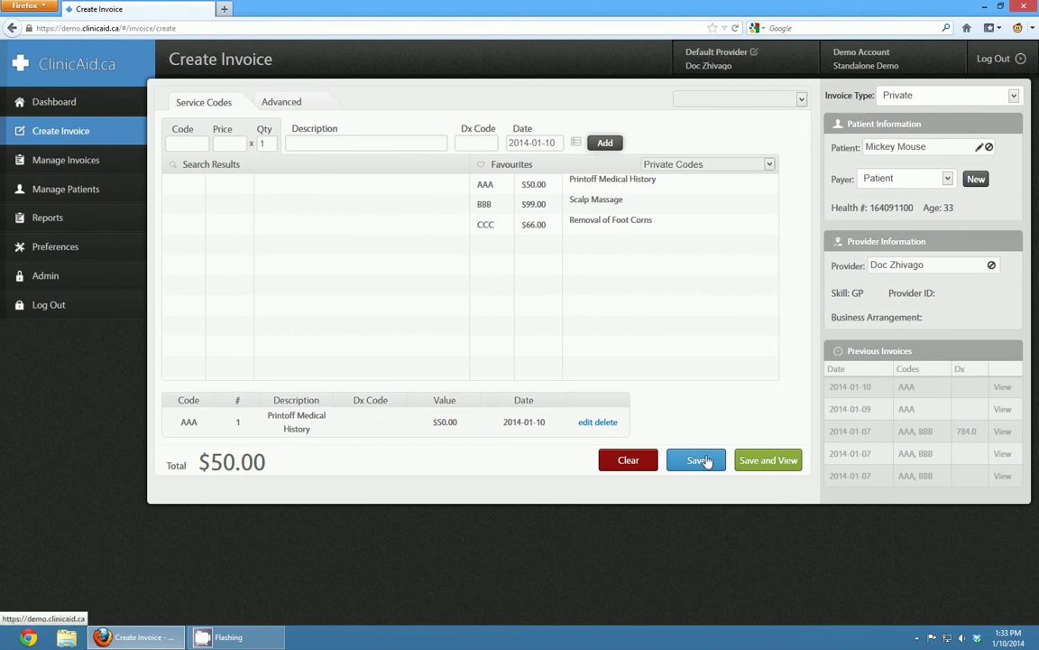
{"action": "left_click", "coordinate": [779, 465]}
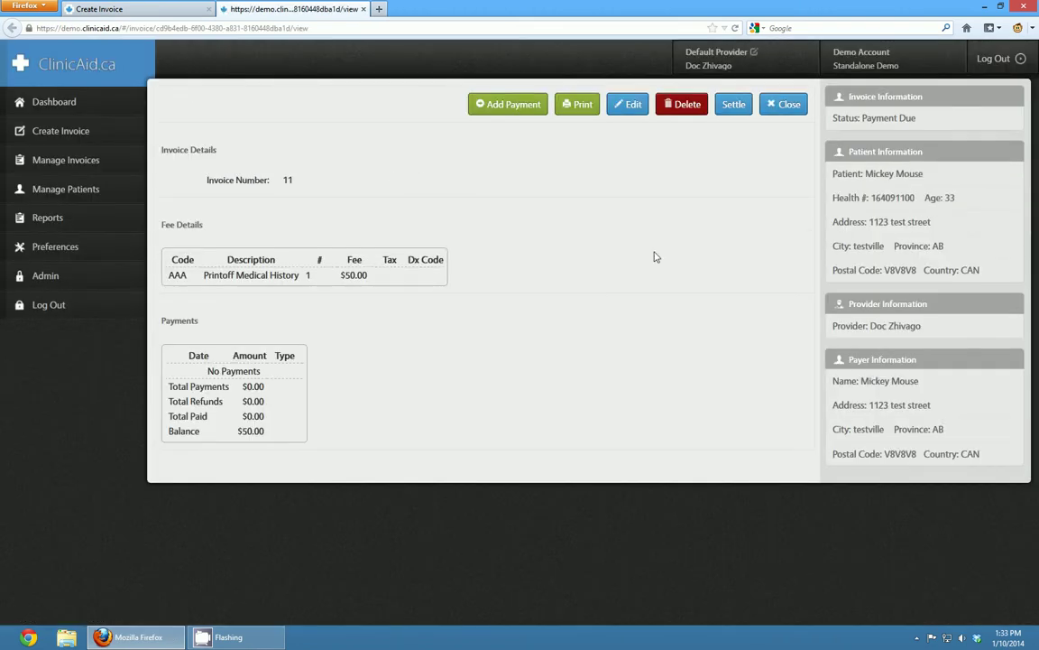
Examine the whole page of the invoice's printable PDF, close it, and check the invoice's status
{"action": "left_click", "coordinate": [582, 107]}
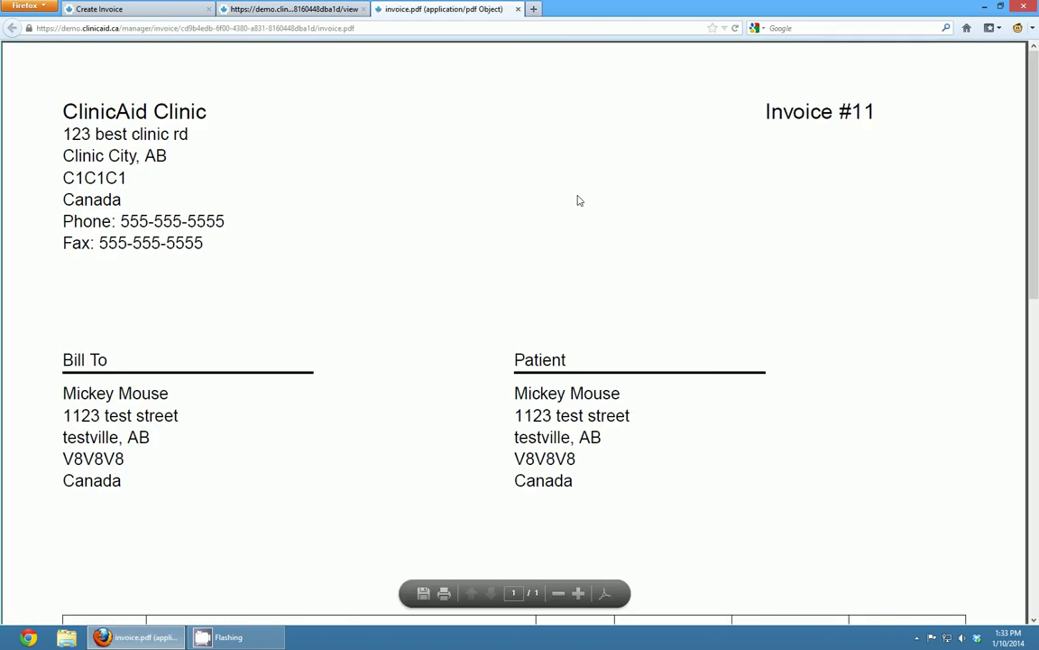
{"action": "key", "text": "ctrl+minus"}
{"action": "key", "text": "ctrl+minus"}
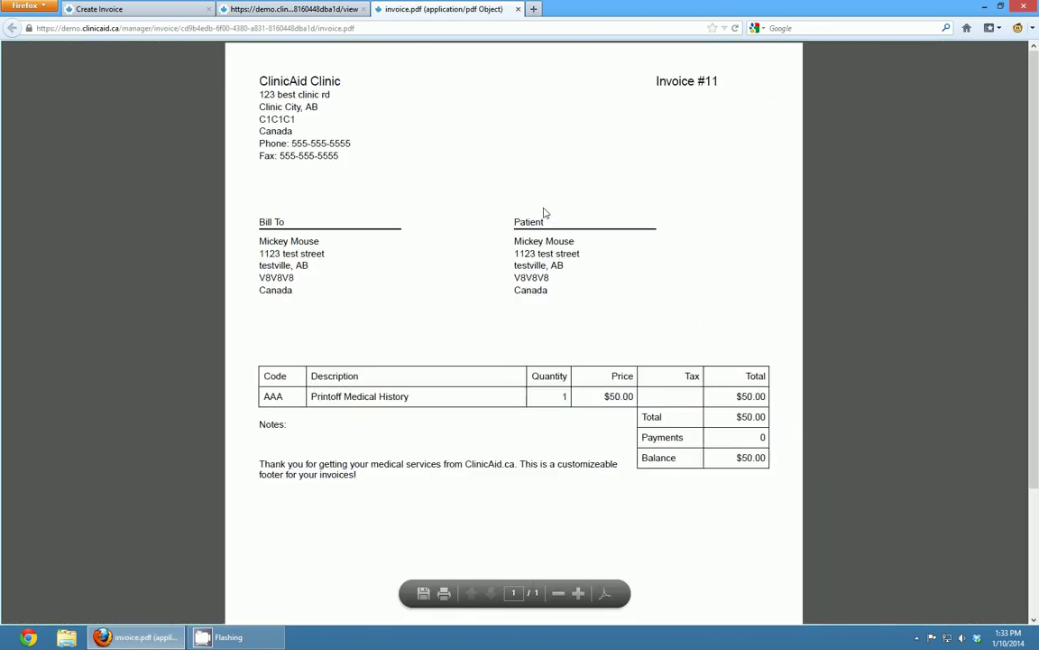
{"action": "key", "text": "ctrl+minus"}
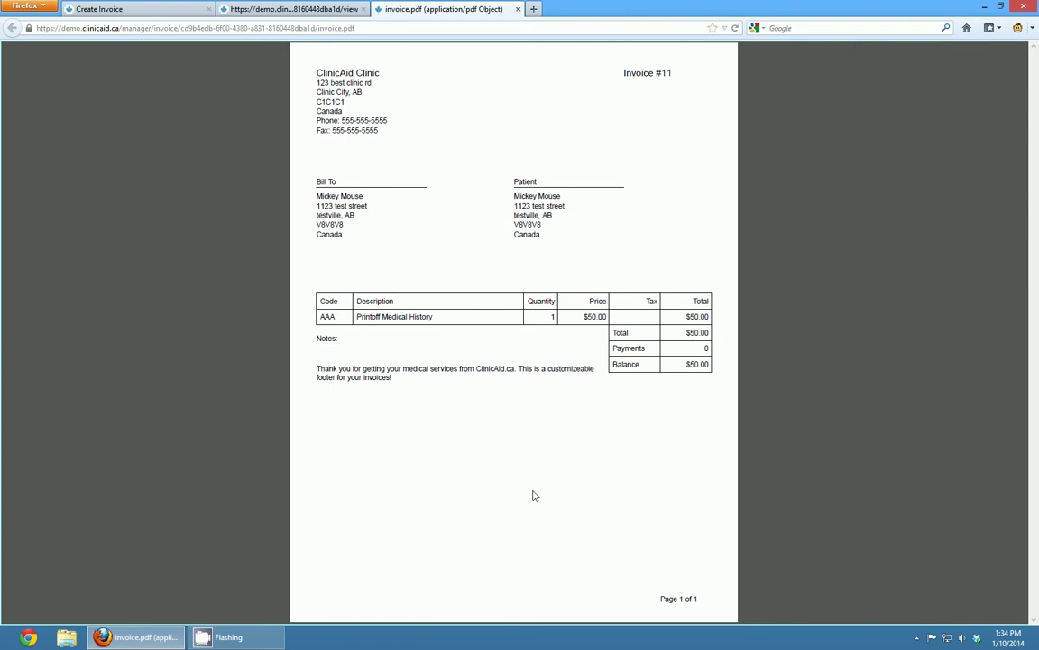
{"action": "mouse_move", "coordinate": [555, 568]}
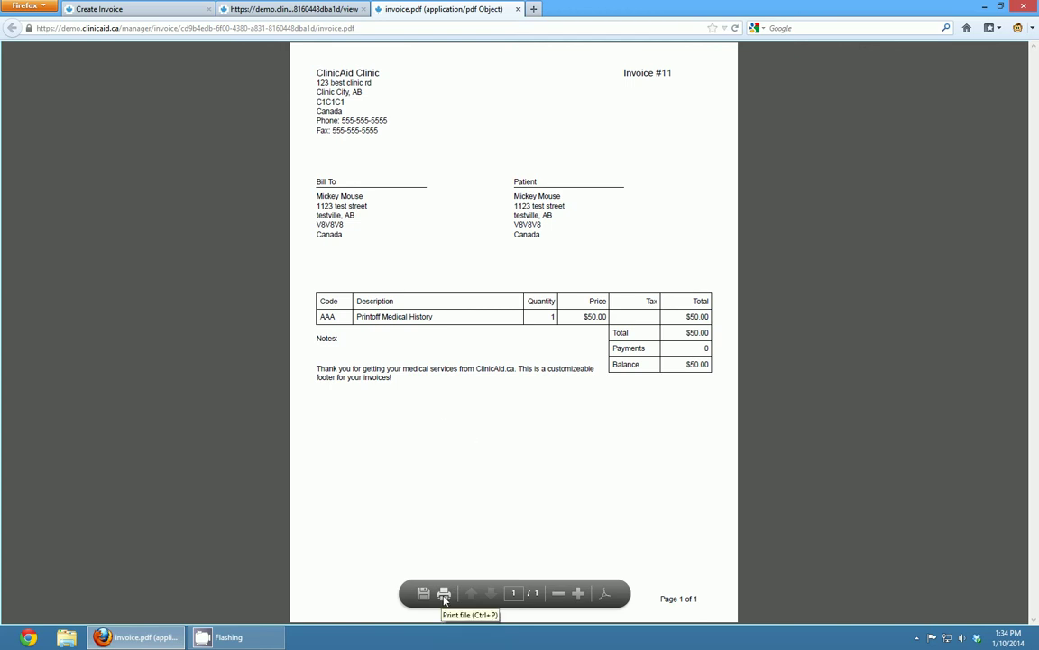
{"action": "left_click", "coordinate": [518, 9]}
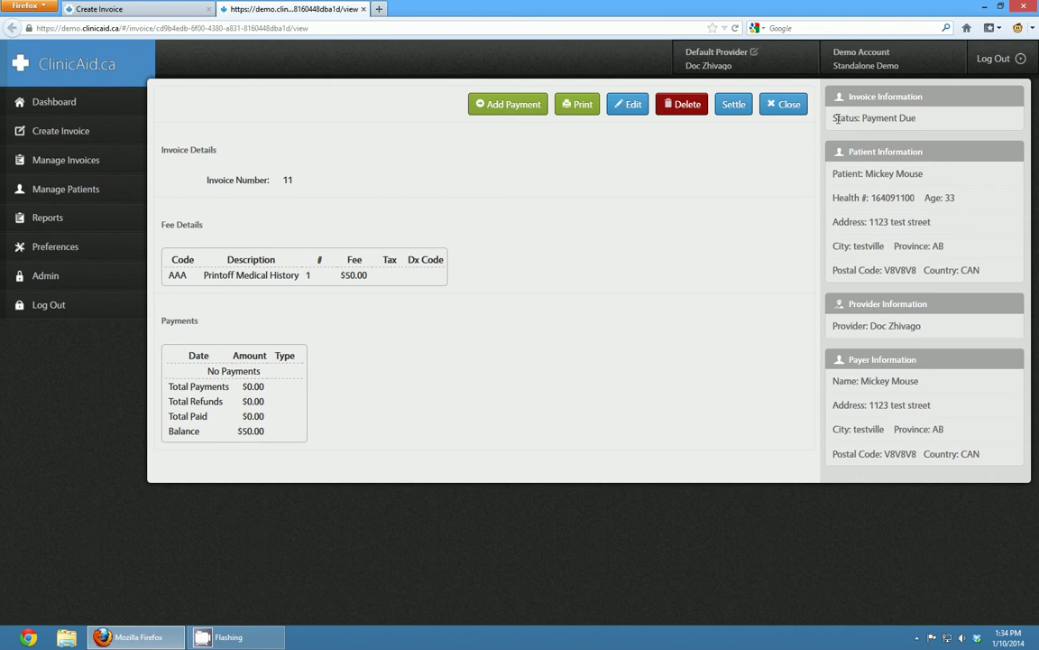
{"action": "left_click_drag", "start_coordinate": [834, 117], "coordinate": [918, 118]}
{"action": "left_click", "coordinate": [921, 121]}
Add a cash payment of 50 to the invoice and check its balance and status
{"action": "left_click", "coordinate": [522, 106]}
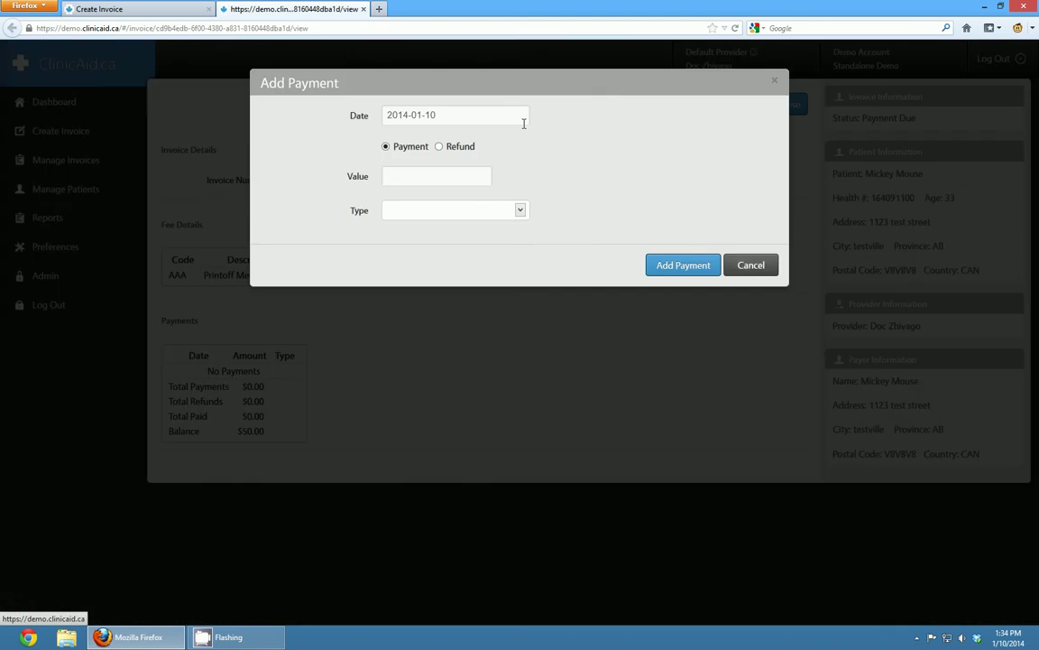
{"action": "left_click", "coordinate": [451, 175]}
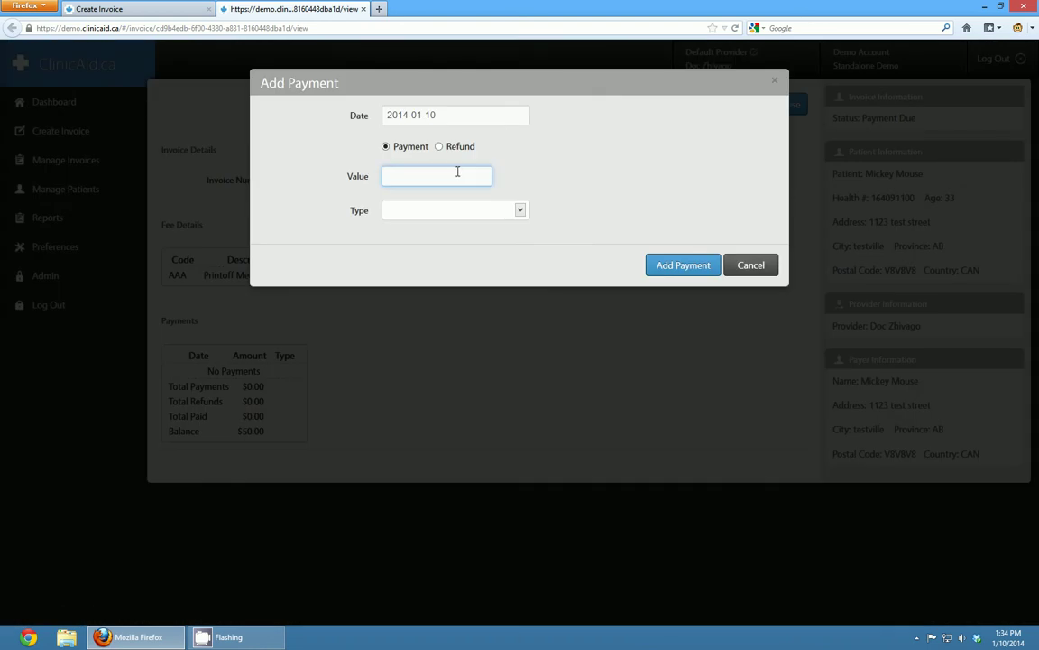
{"action": "left_click", "coordinate": [520, 209]}
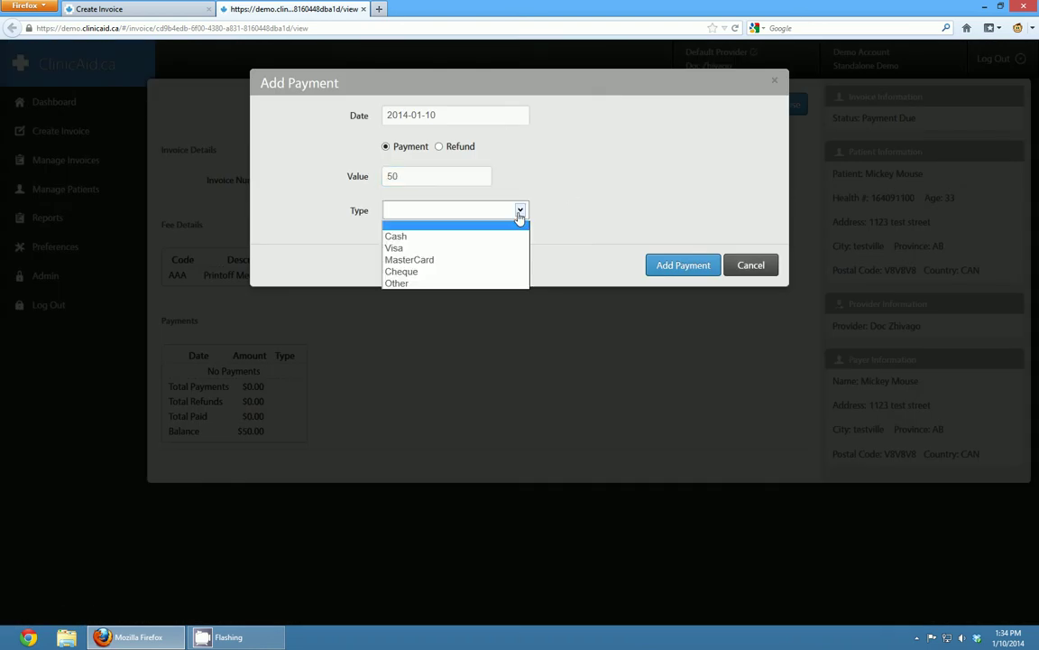
{"action": "left_click", "coordinate": [397, 237]}
{"action": "left_click", "coordinate": [690, 272]}
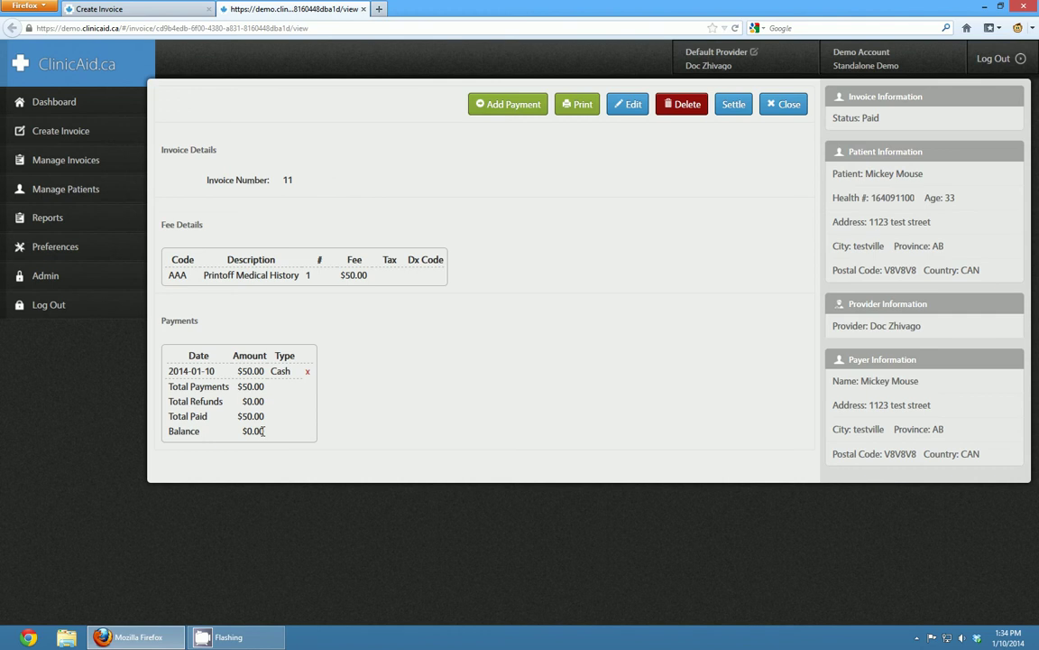
{"action": "left_click_drag", "start_coordinate": [262, 431], "coordinate": [242, 432]}
{"action": "left_click_drag", "start_coordinate": [835, 117], "coordinate": [859, 117]}
{"action": "left_click", "coordinate": [885, 121]}
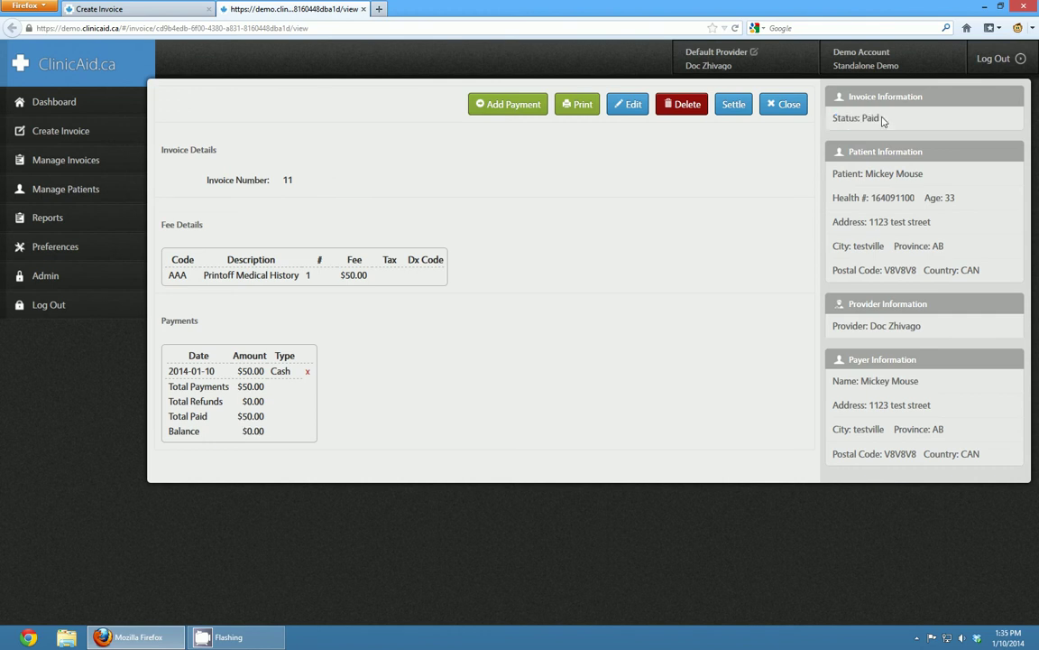
Delete the cash payment from the invoice and check the invoice's status
{"action": "left_click", "coordinate": [307, 374]}
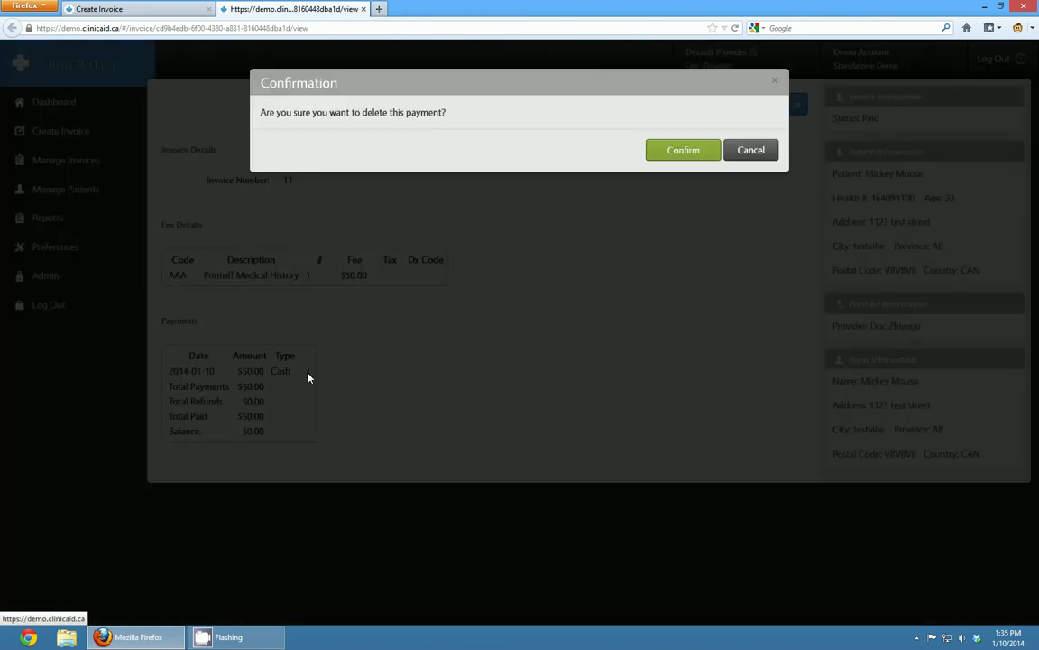
{"action": "left_click", "coordinate": [685, 152]}
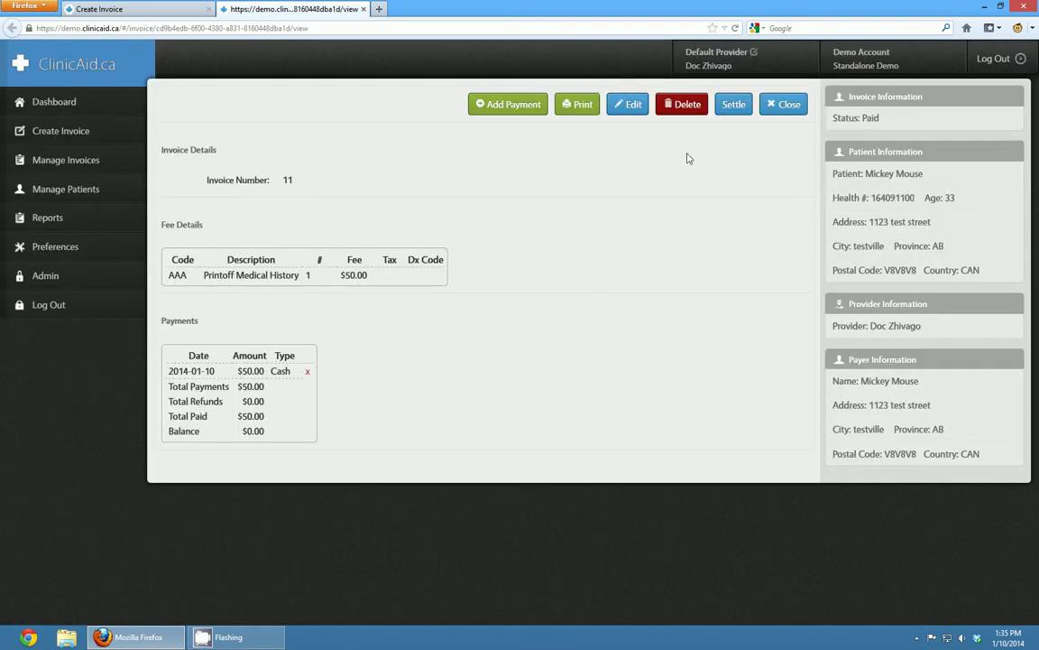
{"action": "double_click", "coordinate": [880, 117]}
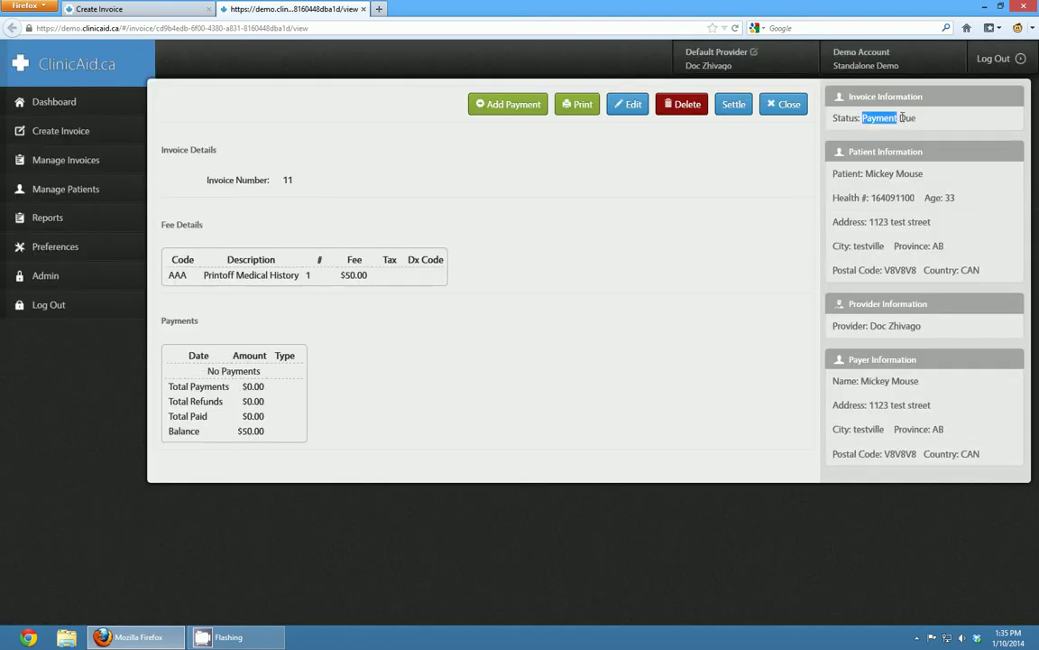
{"action": "left_click", "coordinate": [914, 124]}
{"action": "left_click_drag", "start_coordinate": [833, 118], "coordinate": [857, 119]}
{"action": "left_click", "coordinate": [873, 133]}
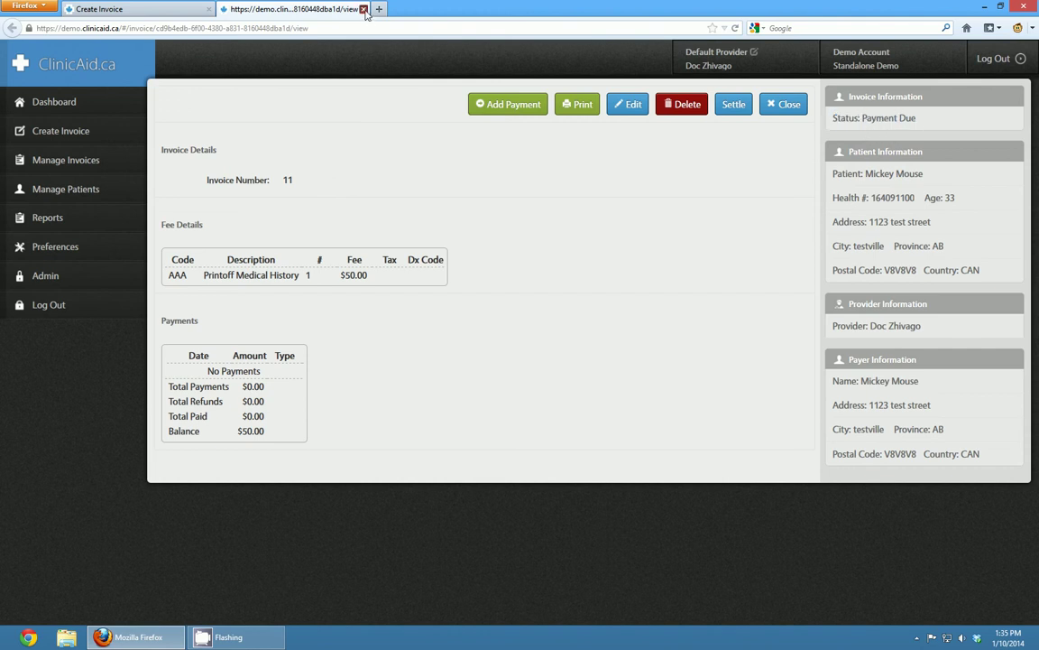
Close the invoice view and examine the newest entry in the list of payment due invoices
{"action": "key", "text": "ctrl+w"}
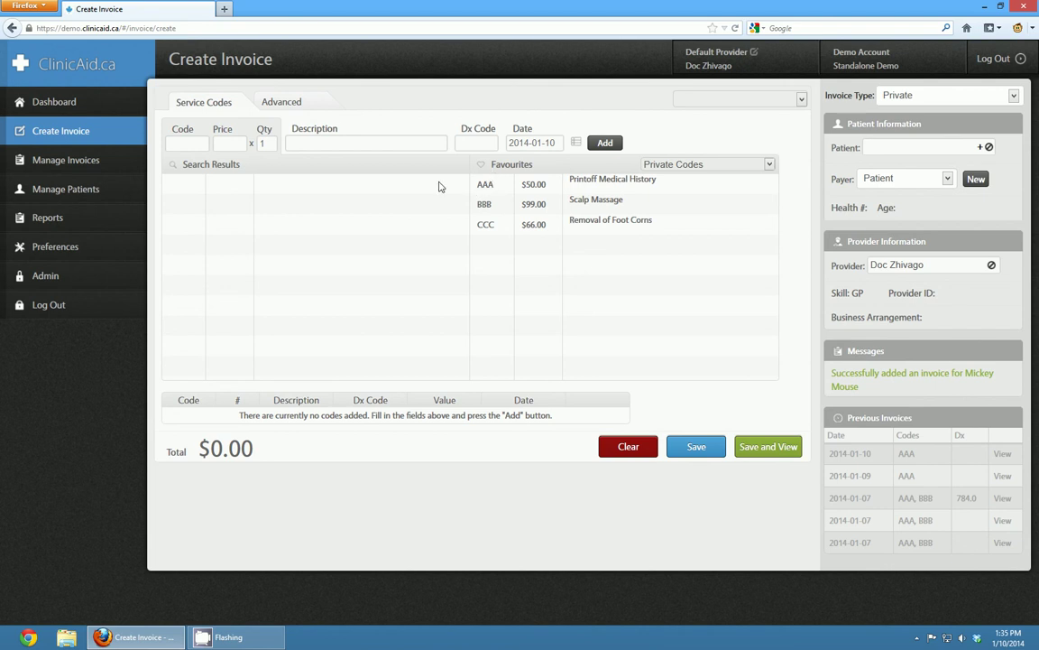
{"action": "left_click", "coordinate": [95, 164]}
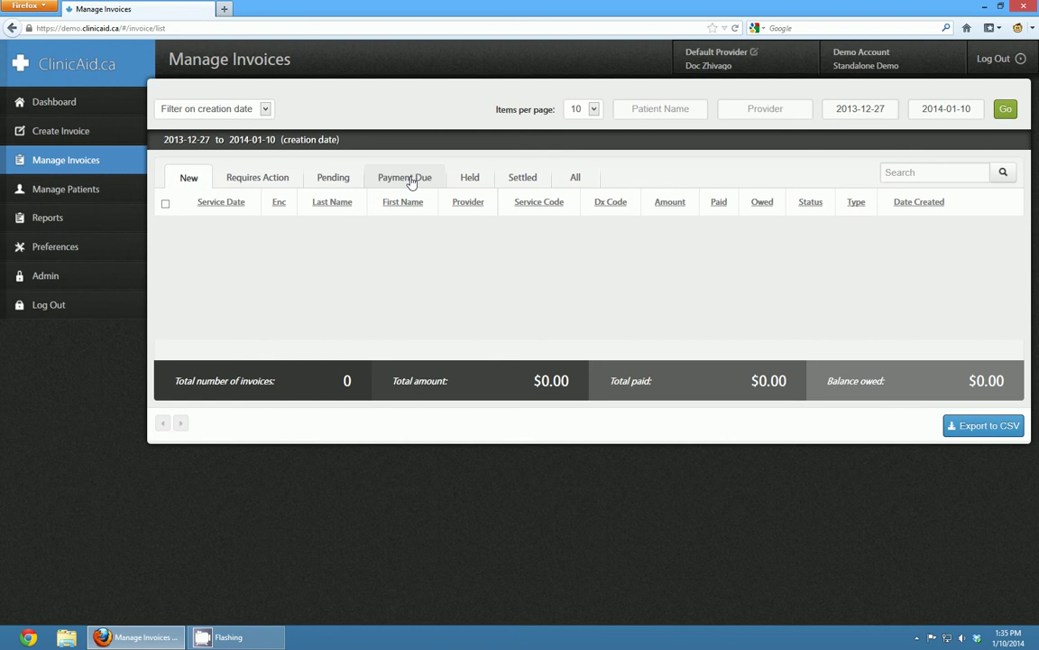
{"action": "left_click", "coordinate": [408, 178]}
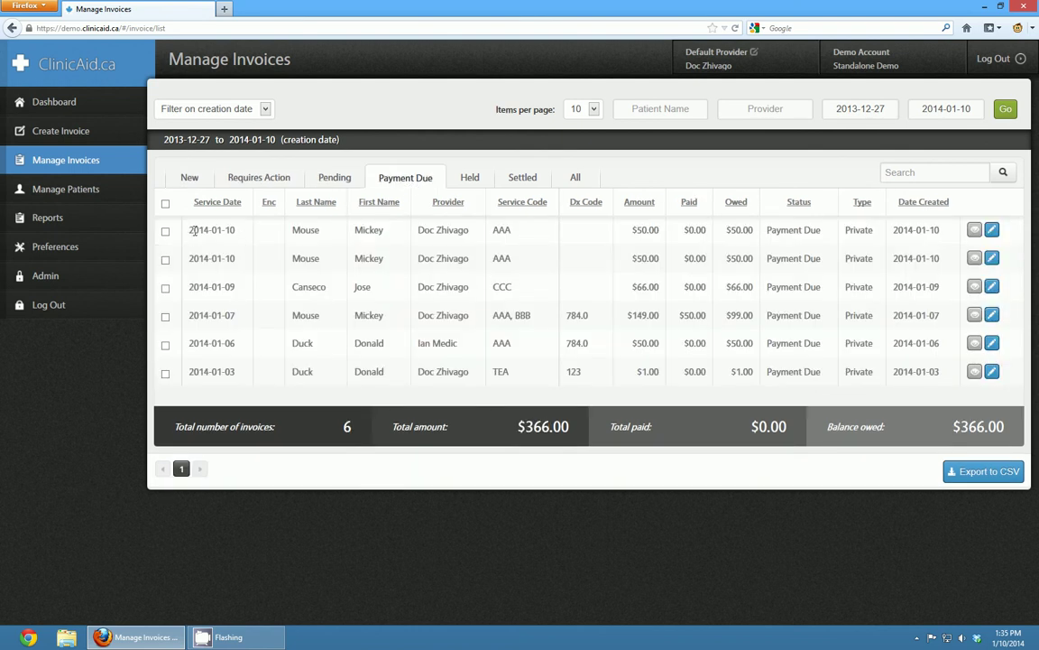
{"action": "left_click_drag", "start_coordinate": [193, 230], "coordinate": [950, 241]}
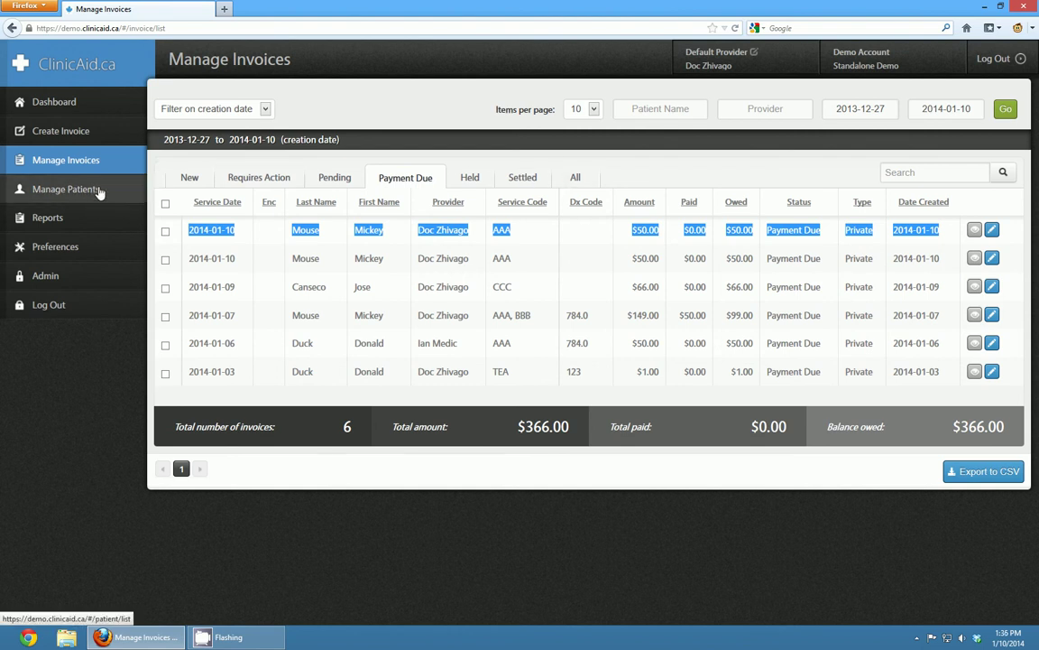
Review the private billing administration settings: clinic address, invoice footer, custom service codes, taxes and payers
{"action": "left_click", "coordinate": [51, 280]}
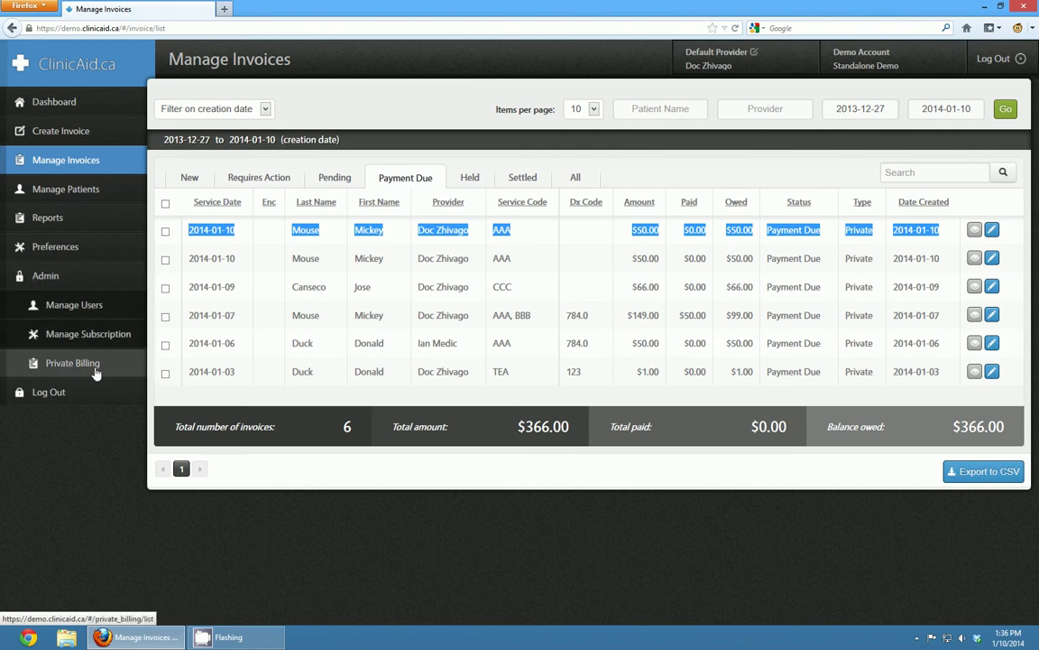
{"action": "left_click", "coordinate": [87, 366]}
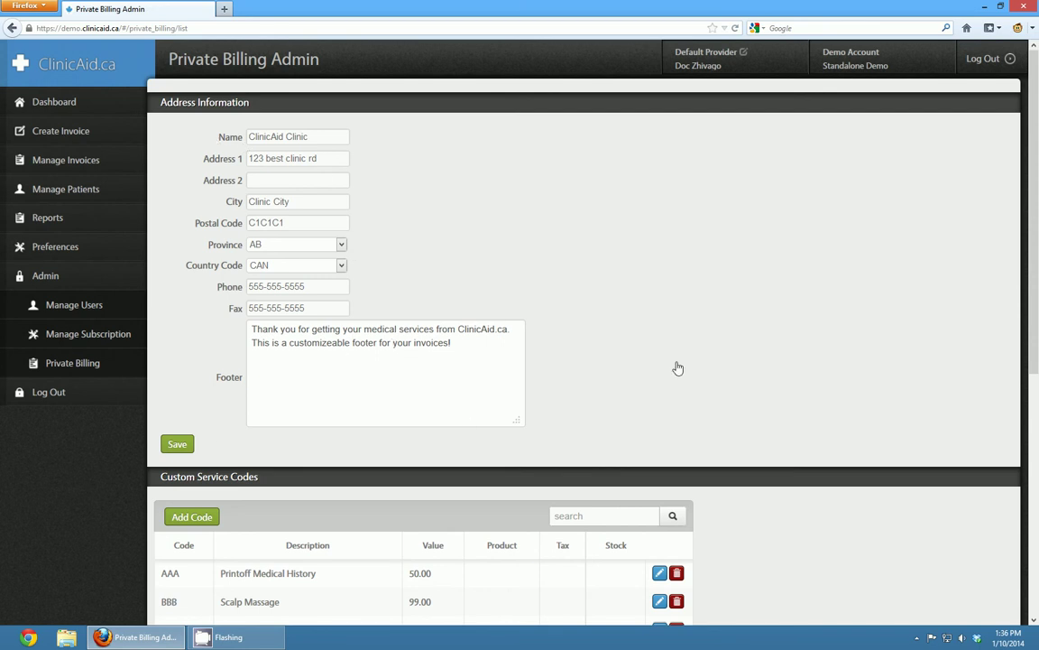
{"action": "scroll", "coordinate": [678, 365], "scroll_direction": "down", "scroll_amount": 3}
{"action": "scroll", "coordinate": [719, 378], "scroll_direction": "down", "scroll_amount": 3}
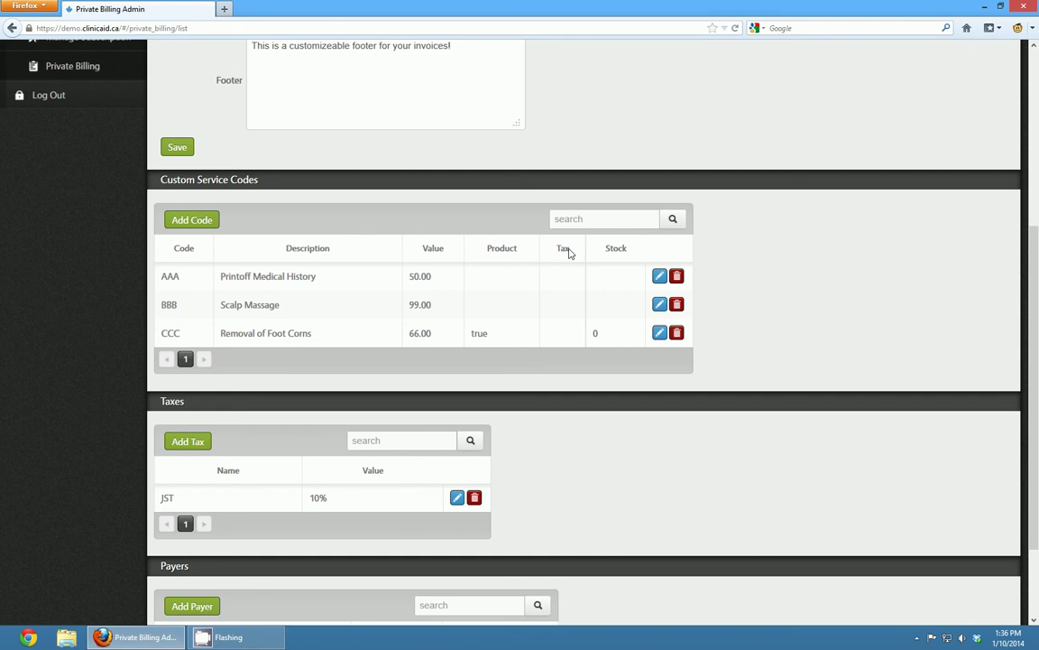
{"action": "scroll", "coordinate": [569, 254], "scroll_direction": "down", "scroll_amount": 2}
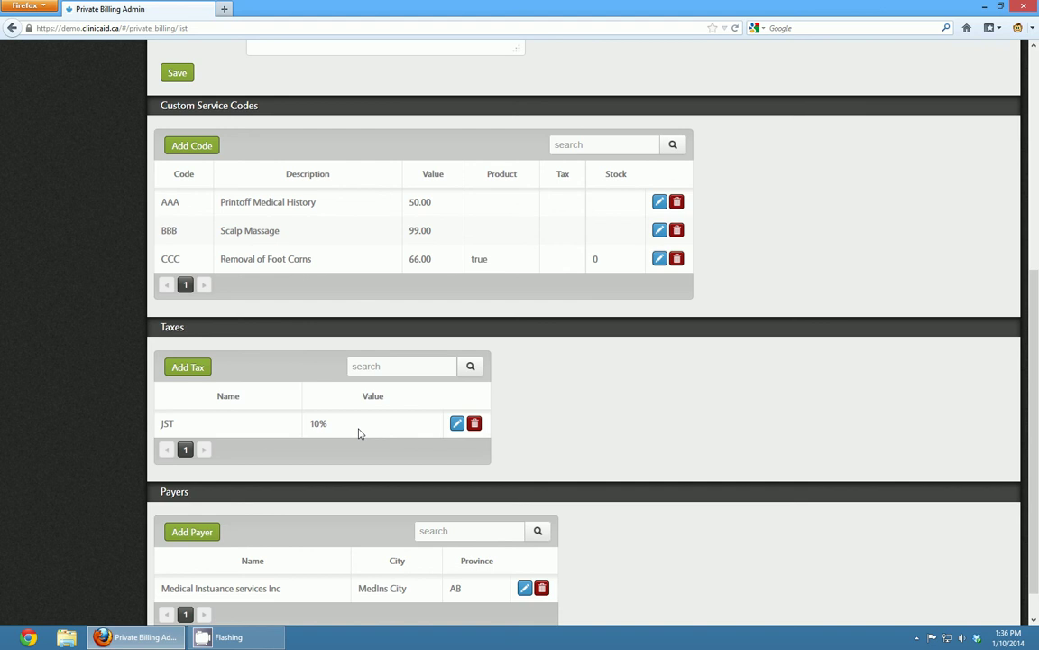
{"action": "scroll", "coordinate": [533, 414], "scroll_direction": "down", "scroll_amount": 1}
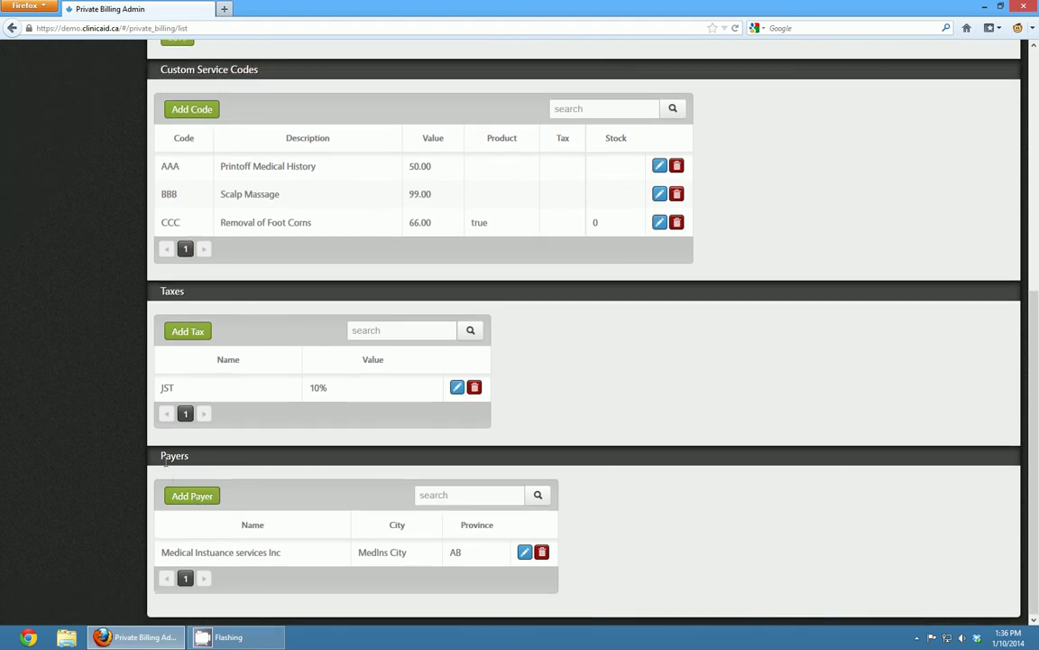
{"action": "scroll", "coordinate": [796, 488], "scroll_direction": "up", "scroll_amount": 5}
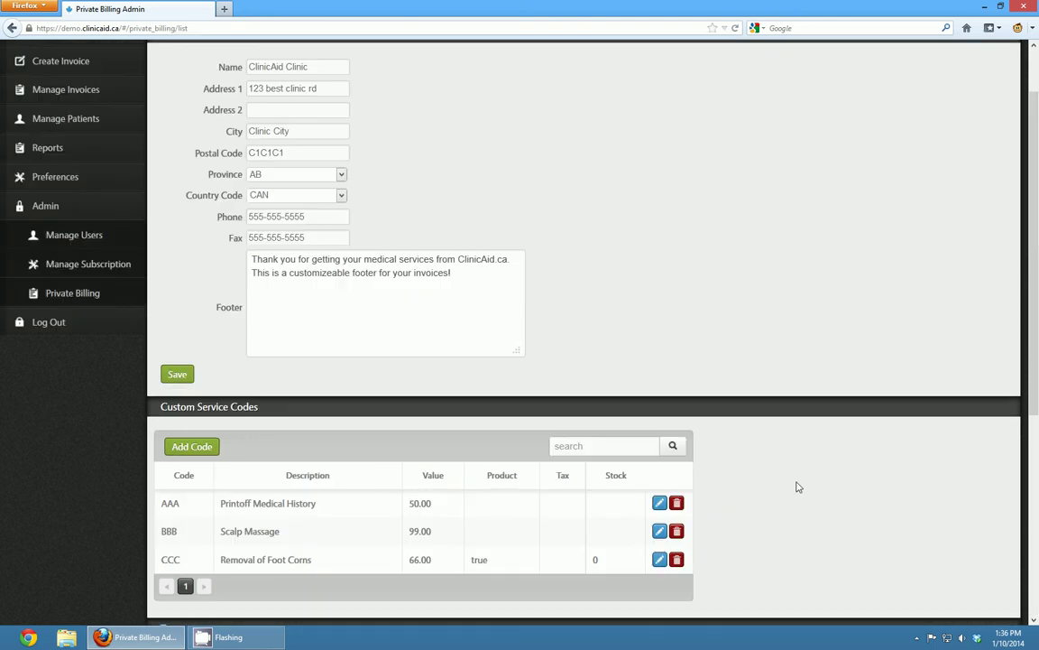
{"action": "scroll", "coordinate": [281, 439], "scroll_direction": "down", "scroll_amount": 4}
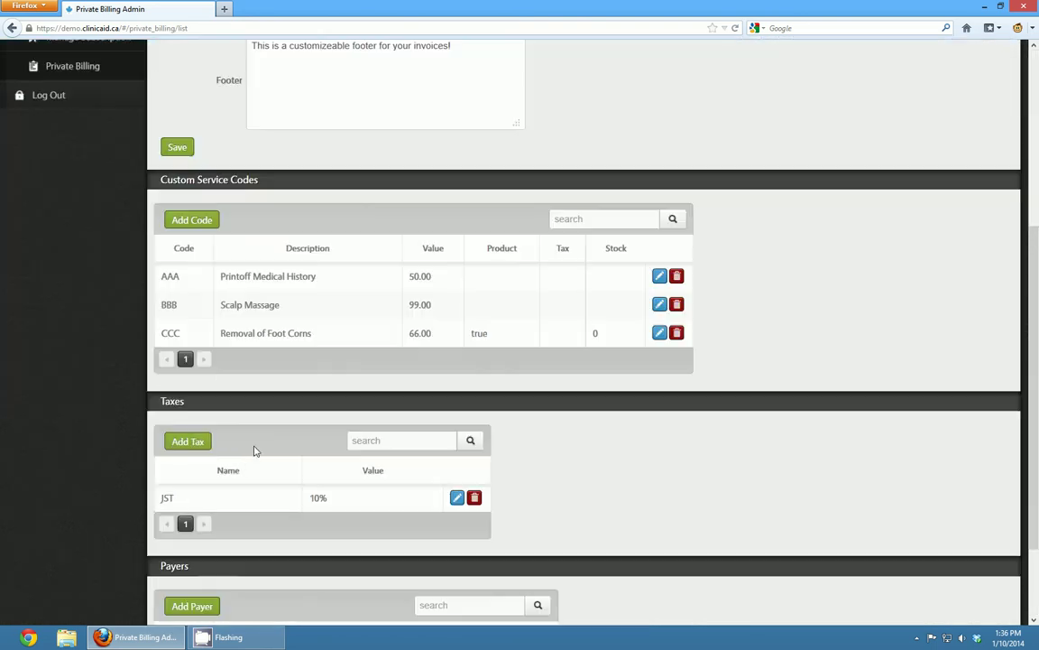
{"action": "scroll", "coordinate": [255, 452], "scroll_direction": "up", "scroll_amount": 5}
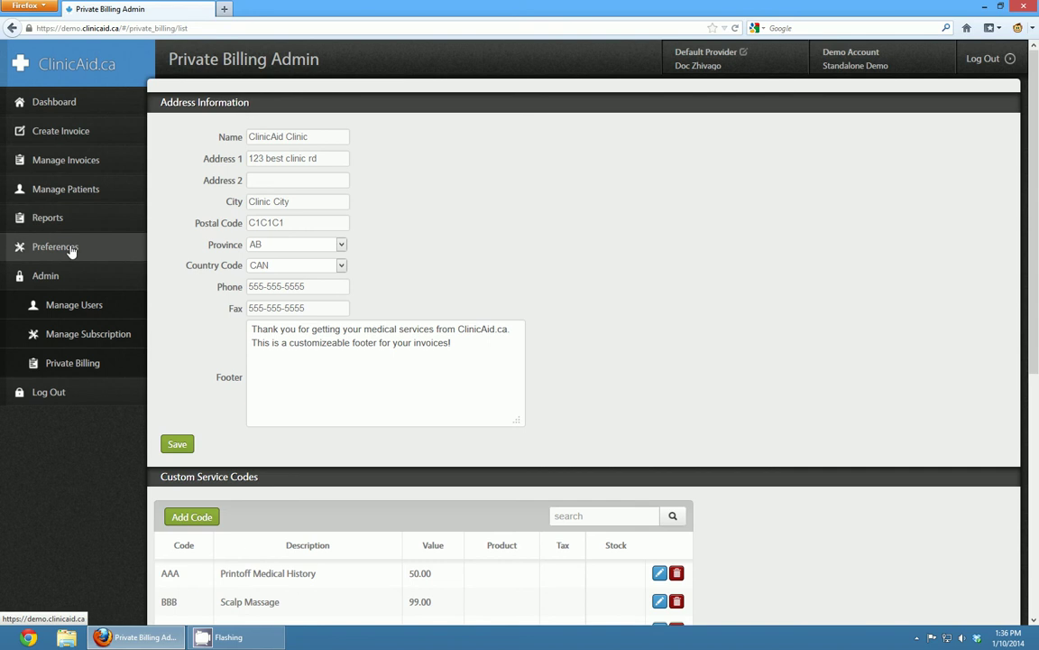
Review the codes in the Private Codes service code group and return to the list of groups
{"action": "left_click", "coordinate": [55, 247]}
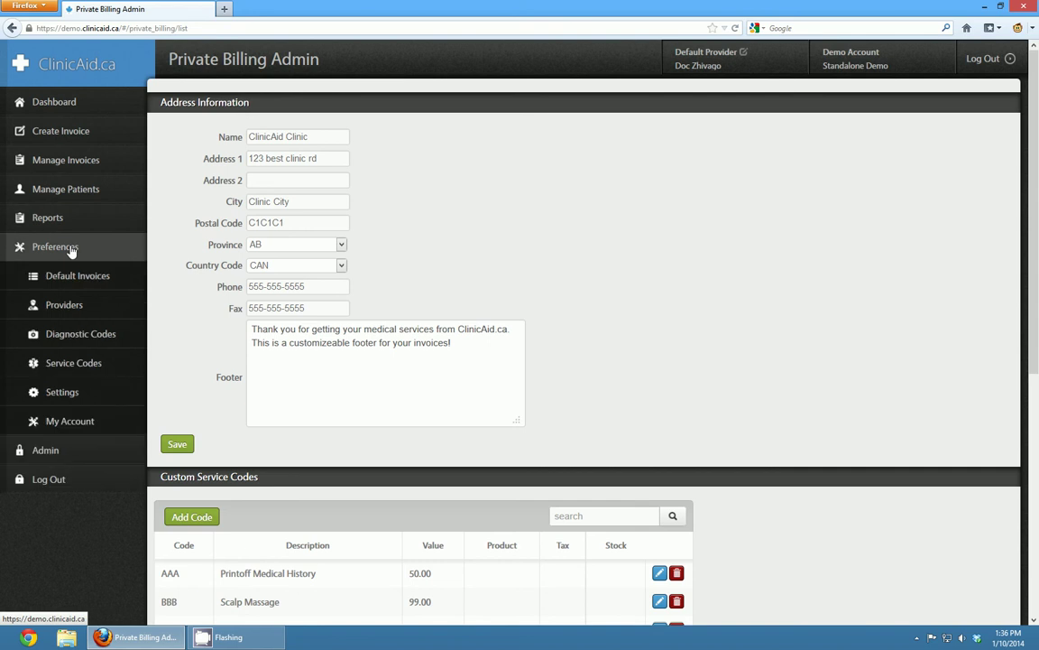
{"action": "left_click", "coordinate": [73, 364]}
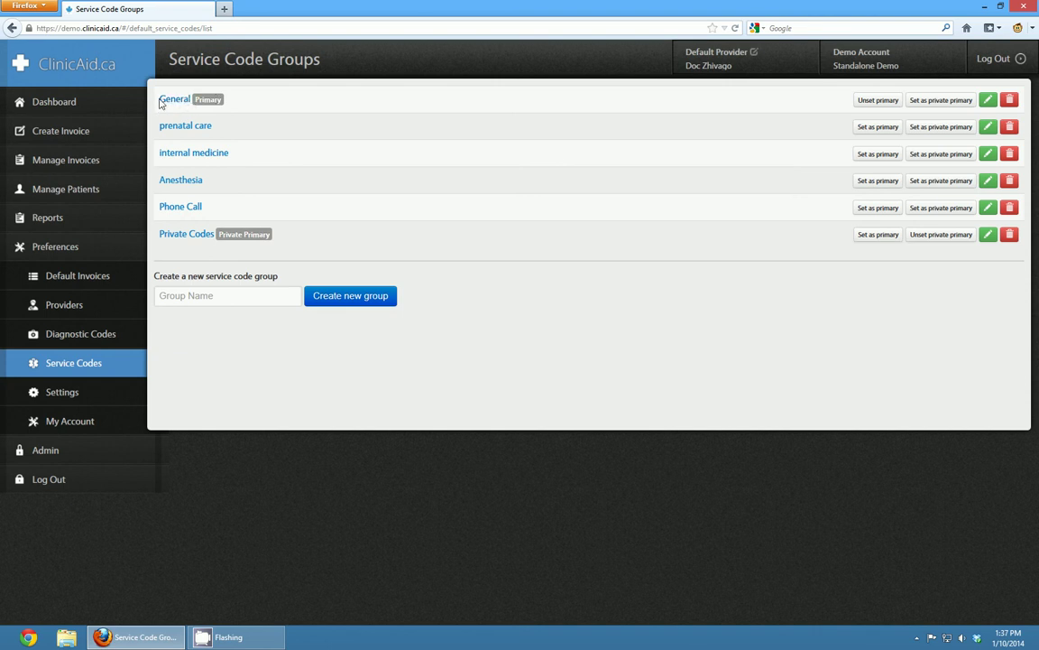
{"action": "left_click", "coordinate": [194, 236]}
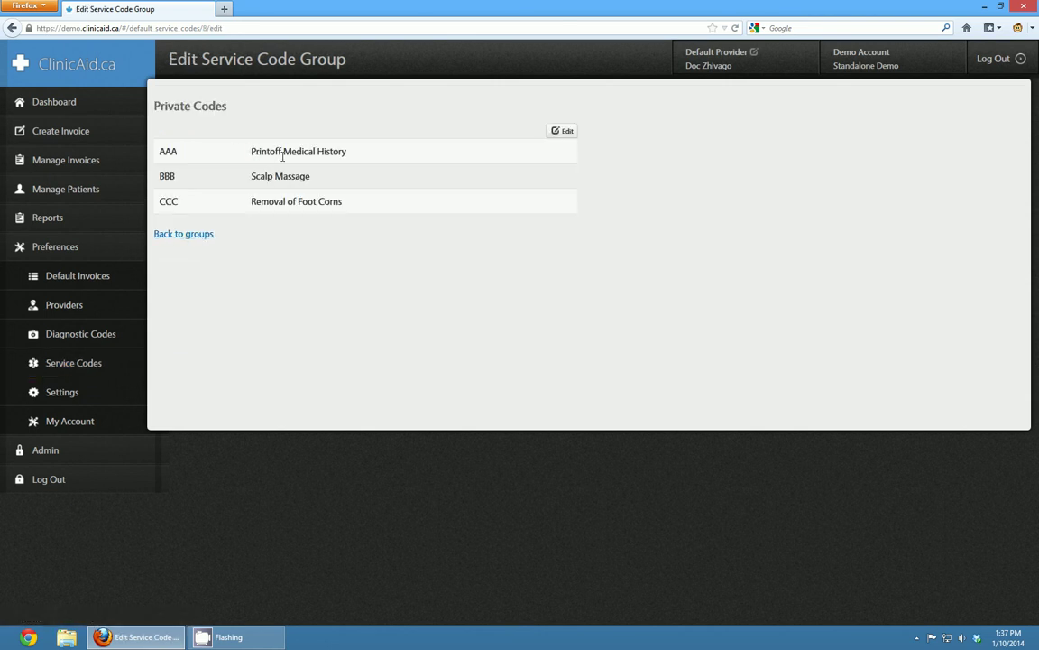
{"action": "left_click", "coordinate": [200, 235]}
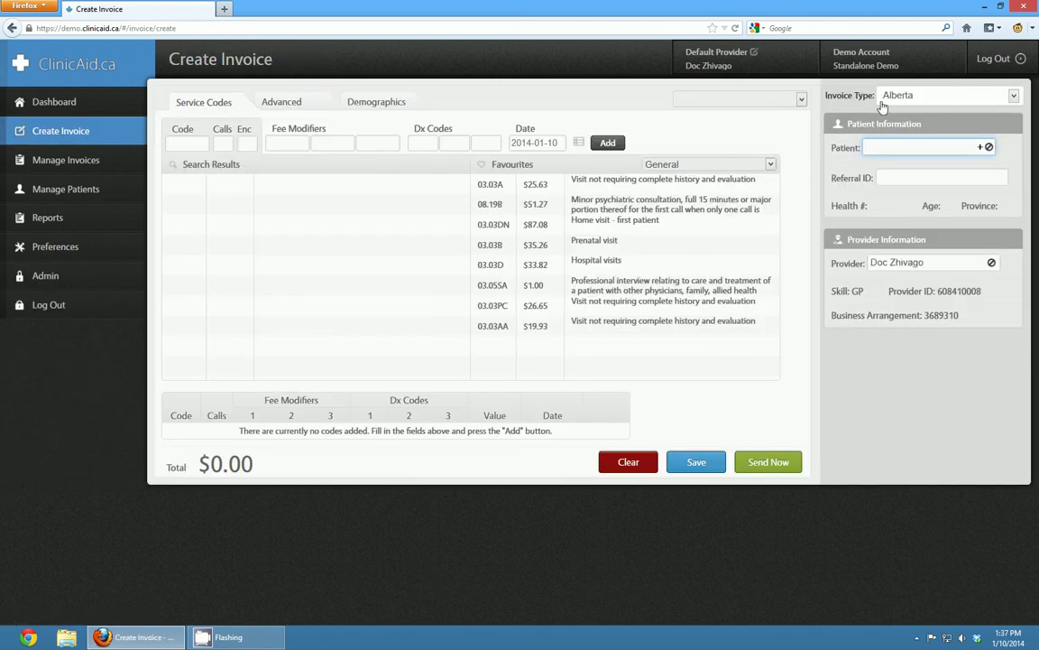
Set the new invoice's type to Private and switch its favourites to General and back to Private Codes
{"action": "left_click", "coordinate": [943, 96]}
{"action": "left_click", "coordinate": [929, 126]}
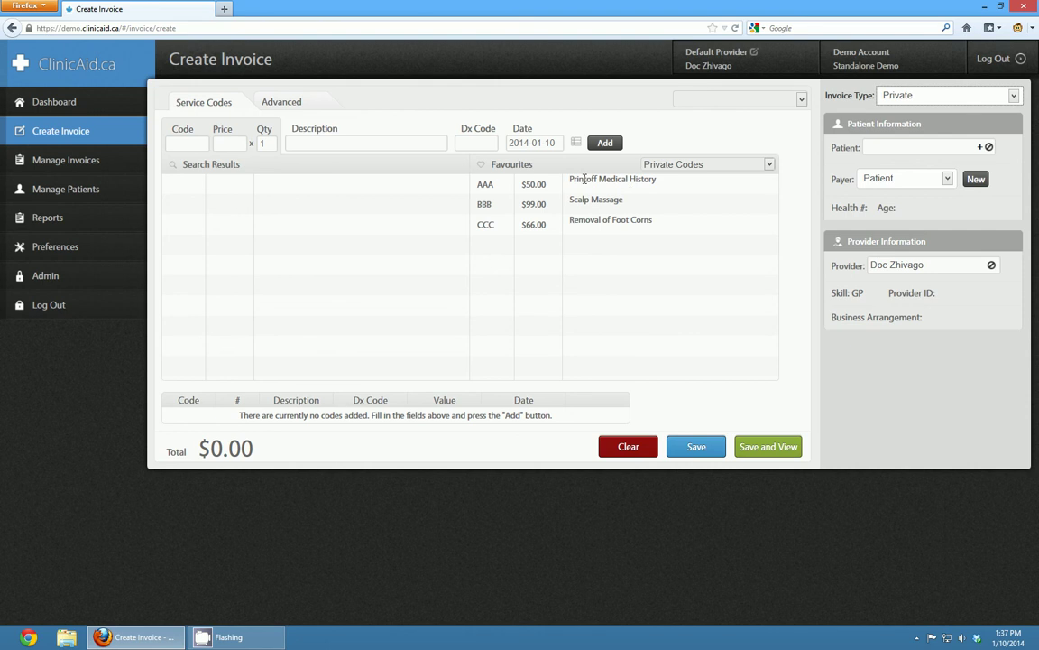
{"action": "left_click", "coordinate": [702, 164]}
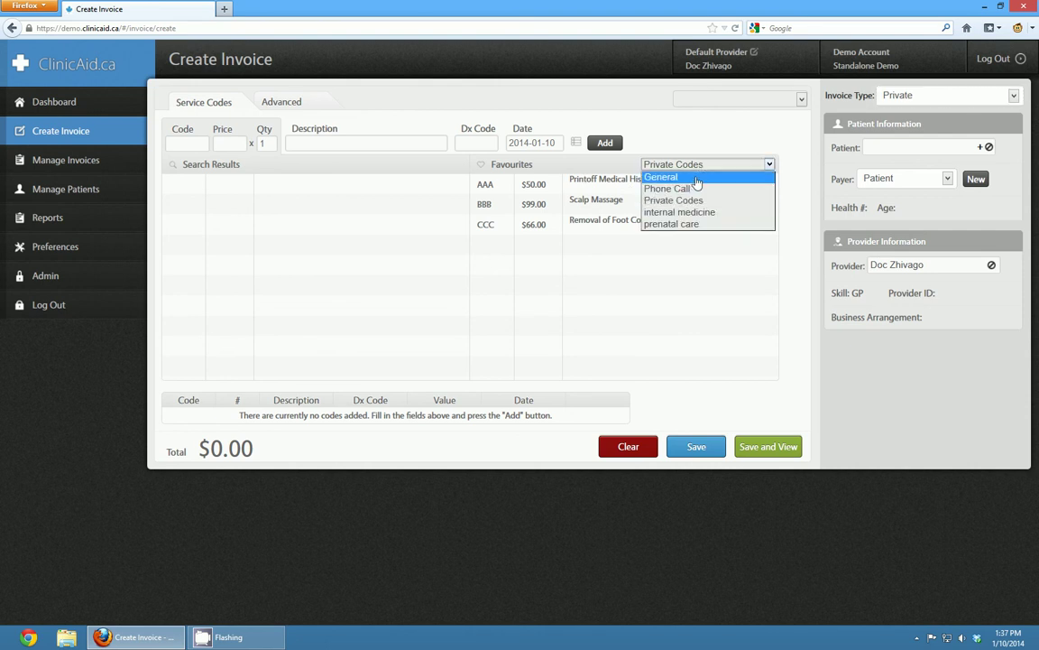
{"action": "left_click", "coordinate": [696, 179]}
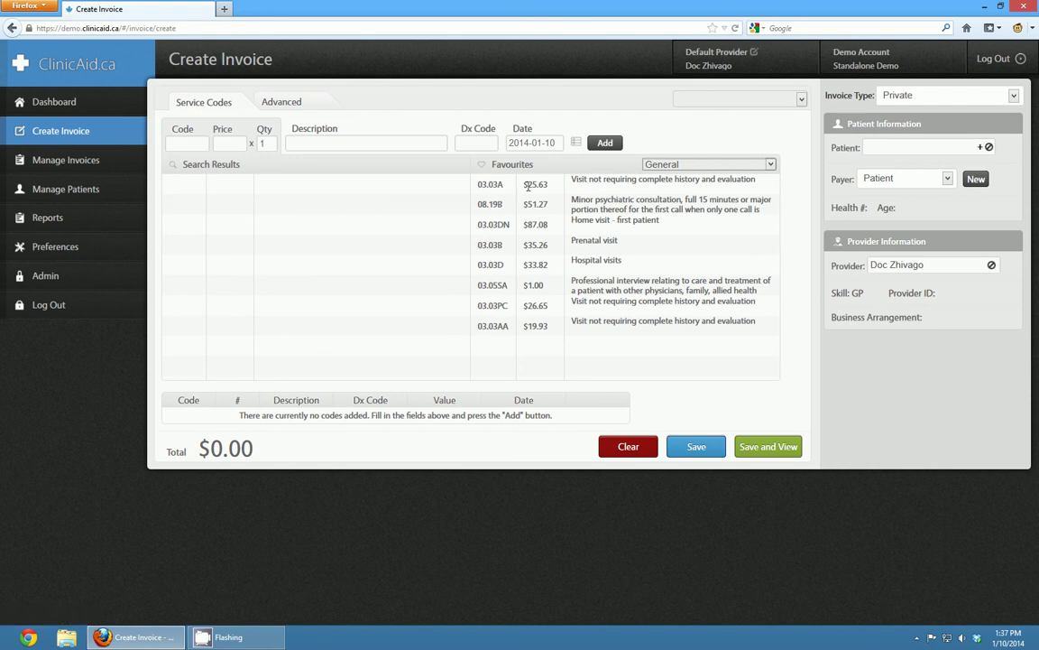
{"action": "left_click", "coordinate": [684, 167]}
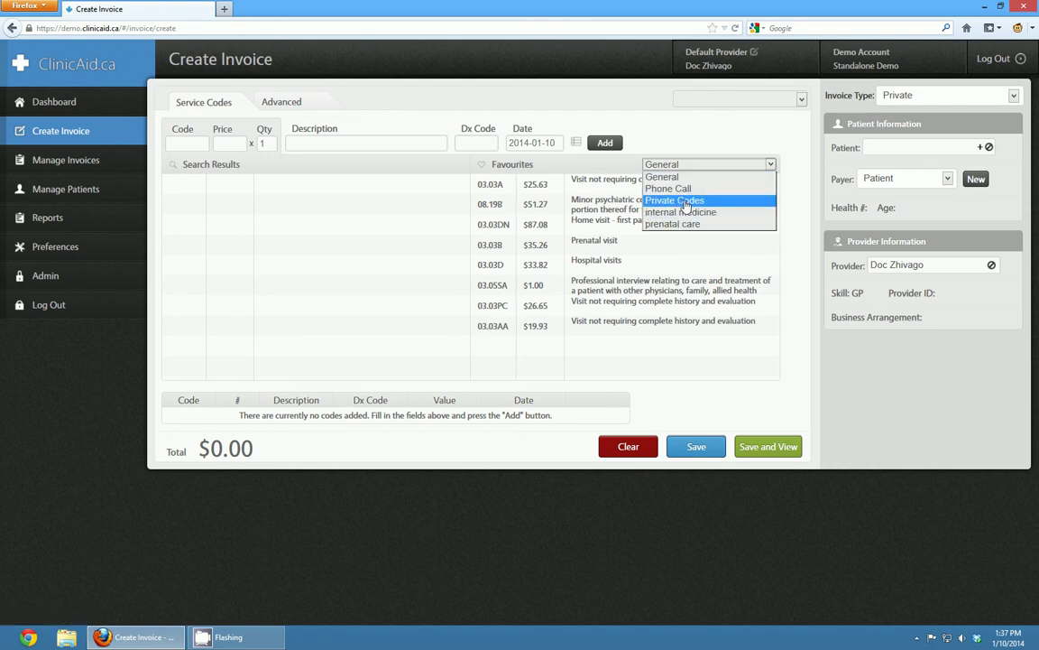
{"action": "left_click", "coordinate": [685, 202]}
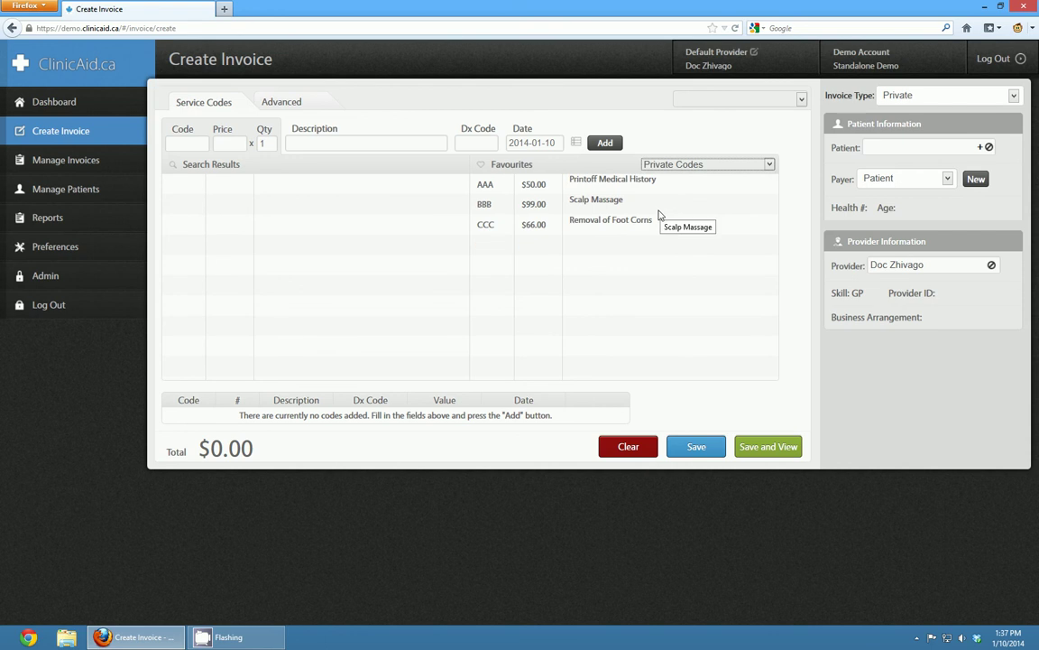